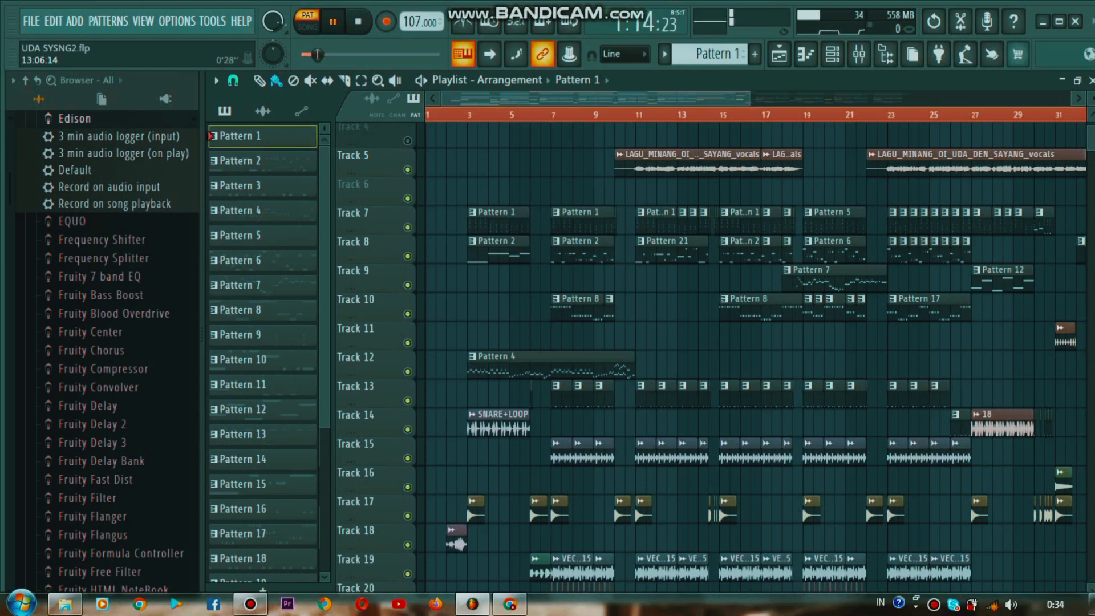
Step: Display Pattern 1's notes for the Accordeon 2 channel in the piano roll
click(833, 54)
key(F7)
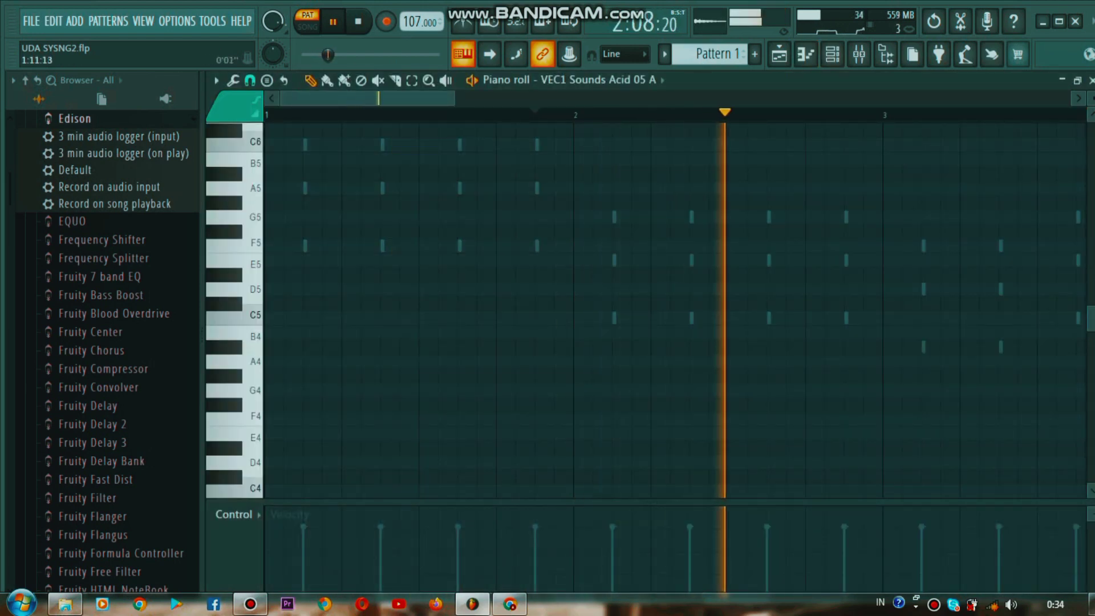
key(Page_Down)
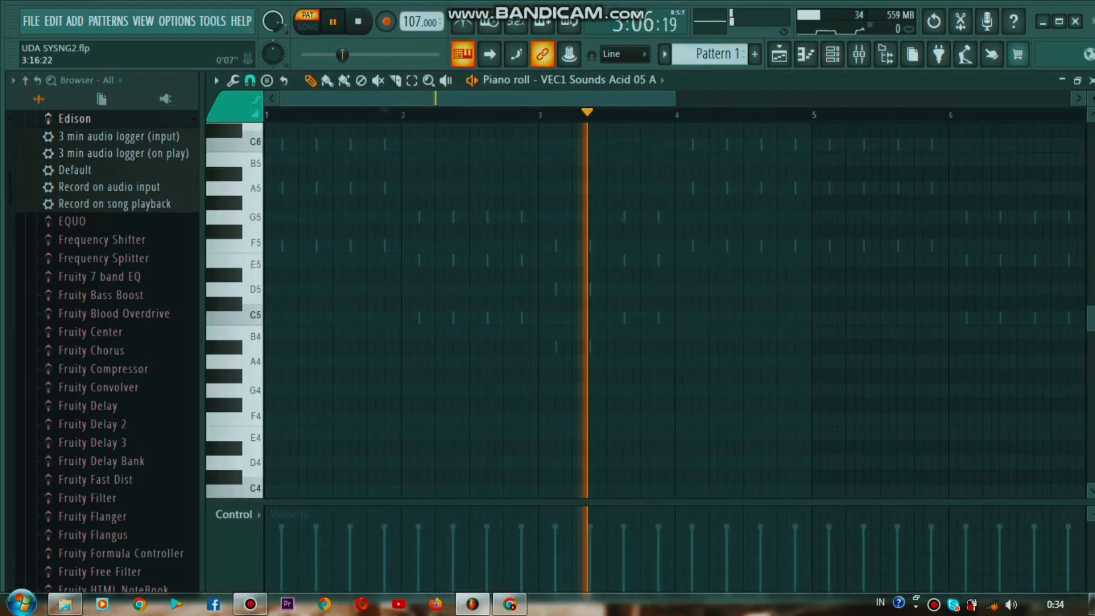
key(Page_Down)
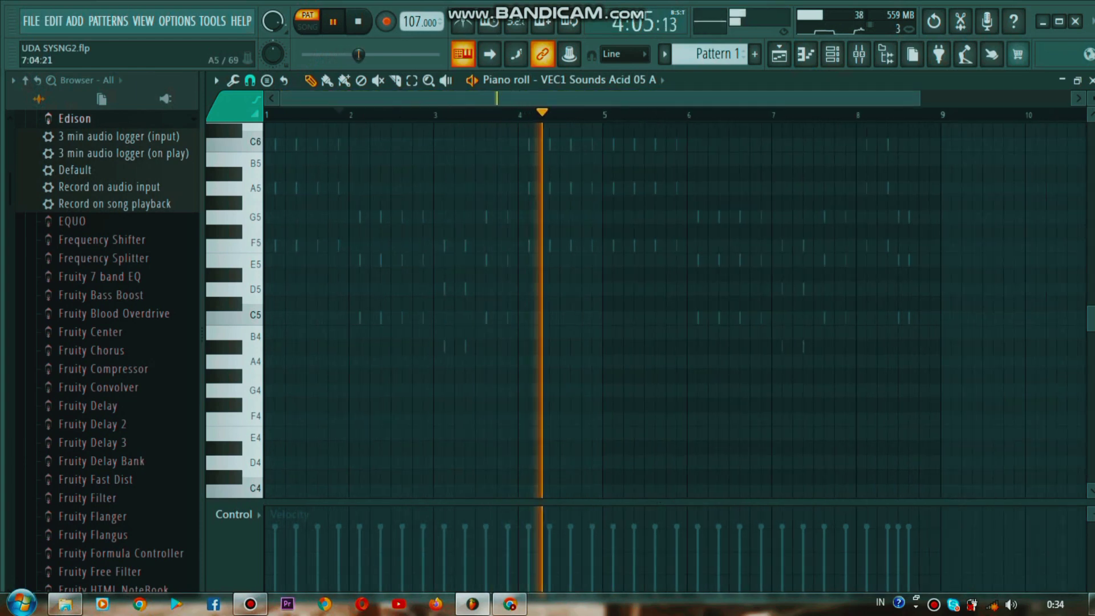
click(662, 80)
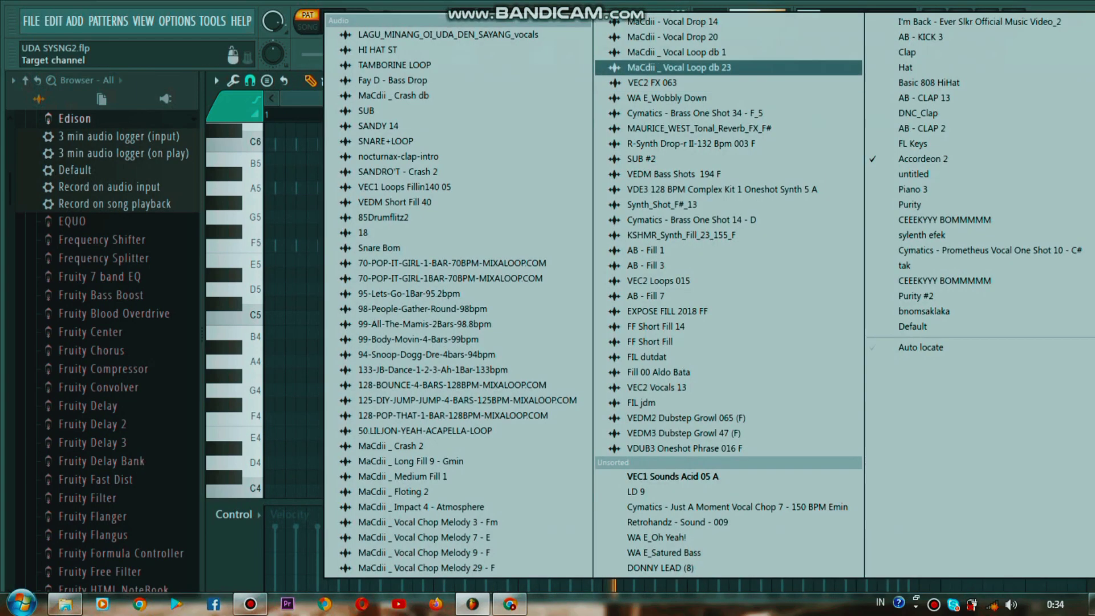
click(924, 160)
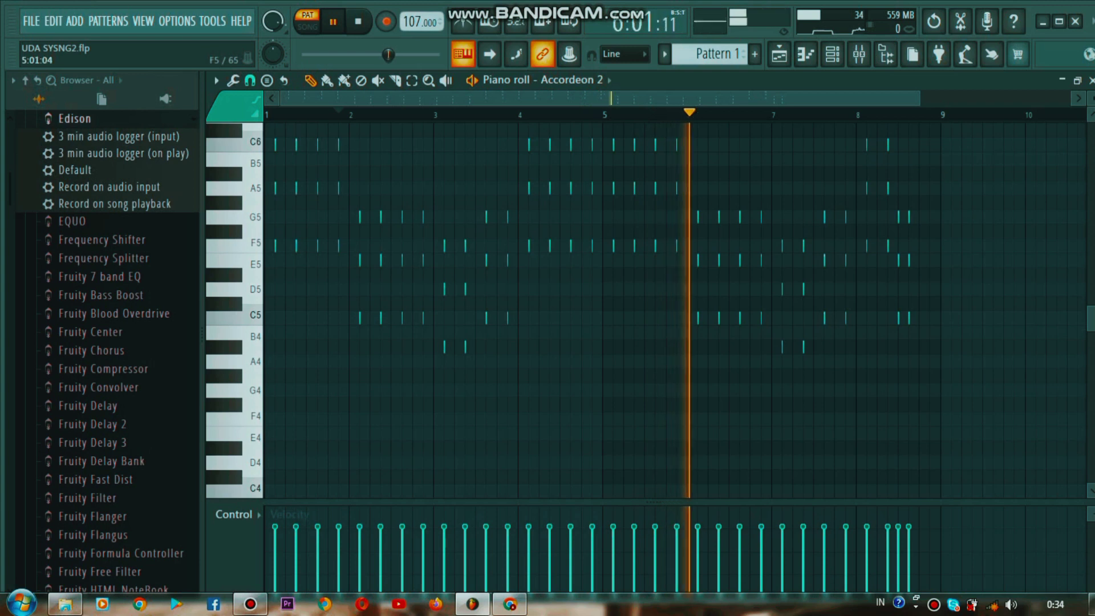
Step: Play Pattern 1's Accordeon 2 notes through to the end of the pattern and stop playback
key(space)
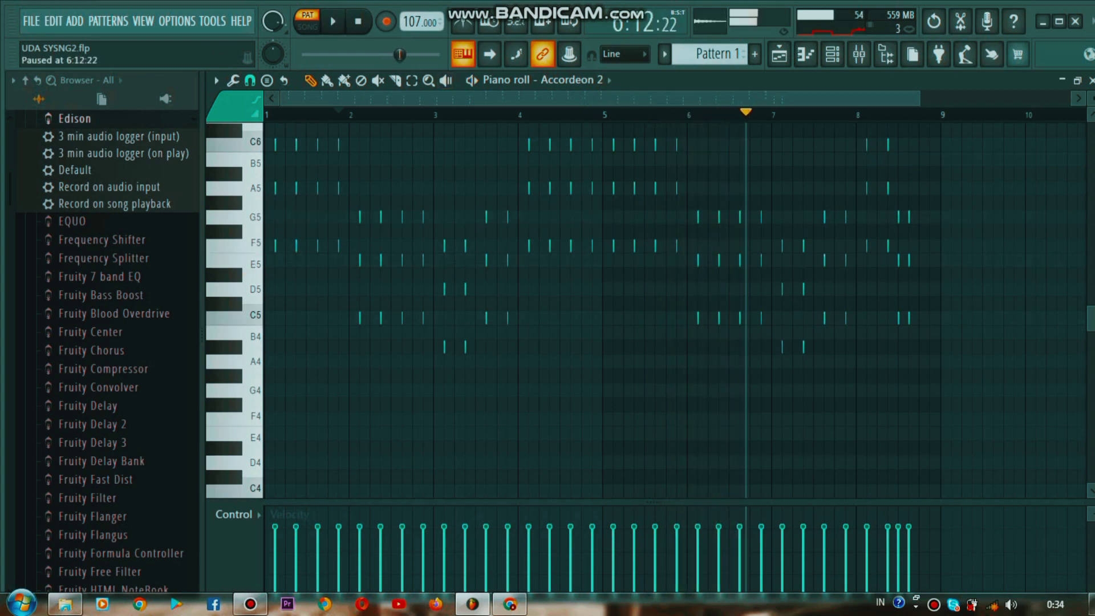
key(space)
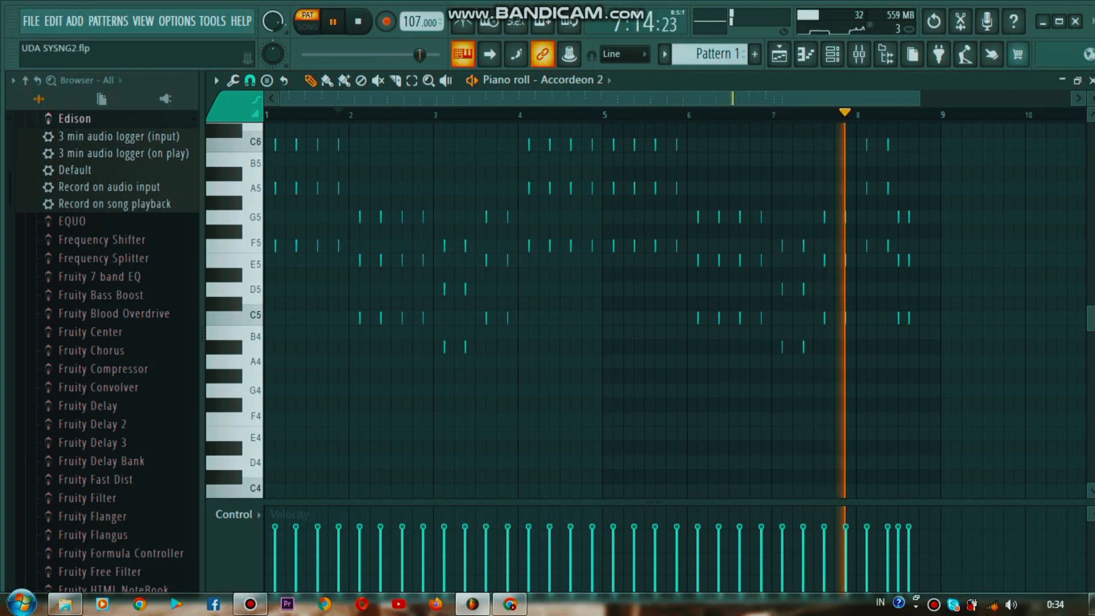
key(space)
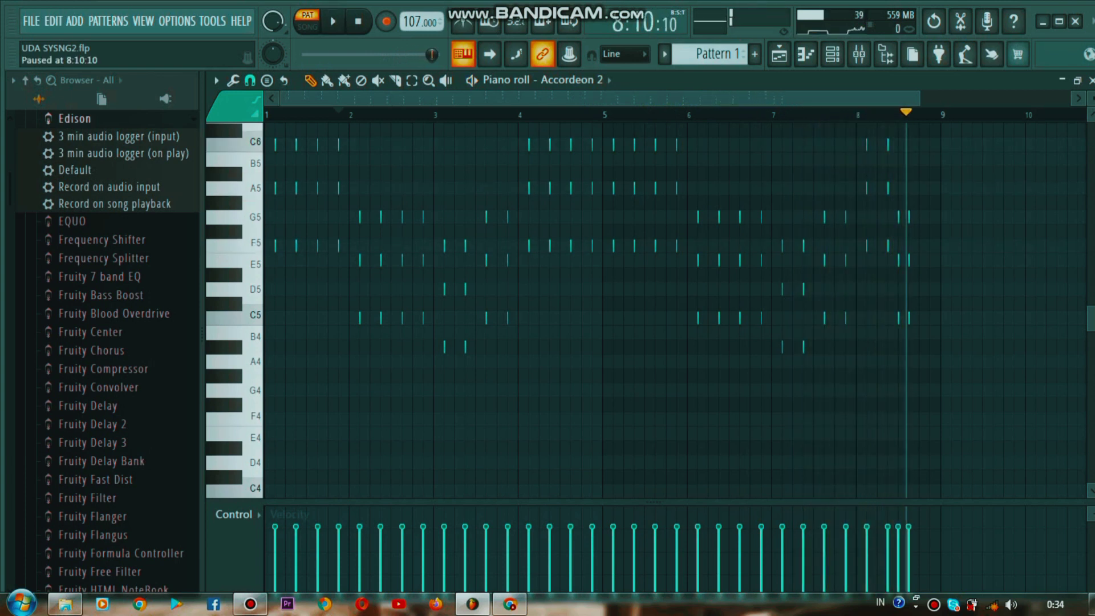
key(space)
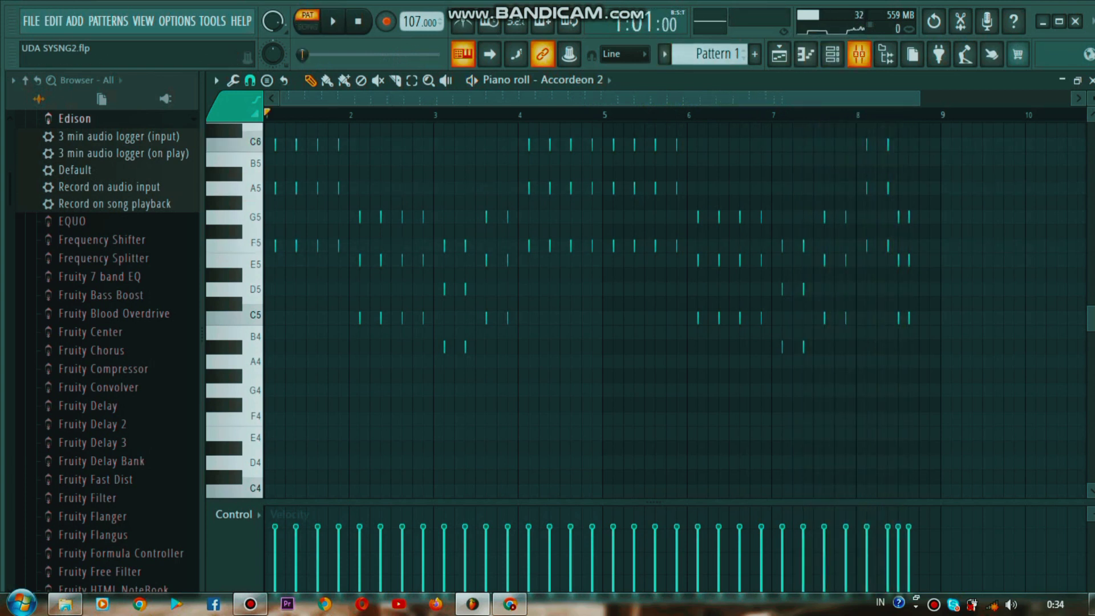
Step: Inspect the Accordeon 2 channel's volume envelope, miscellaneous functions and 3x Osc oscillator settings
click(832, 54)
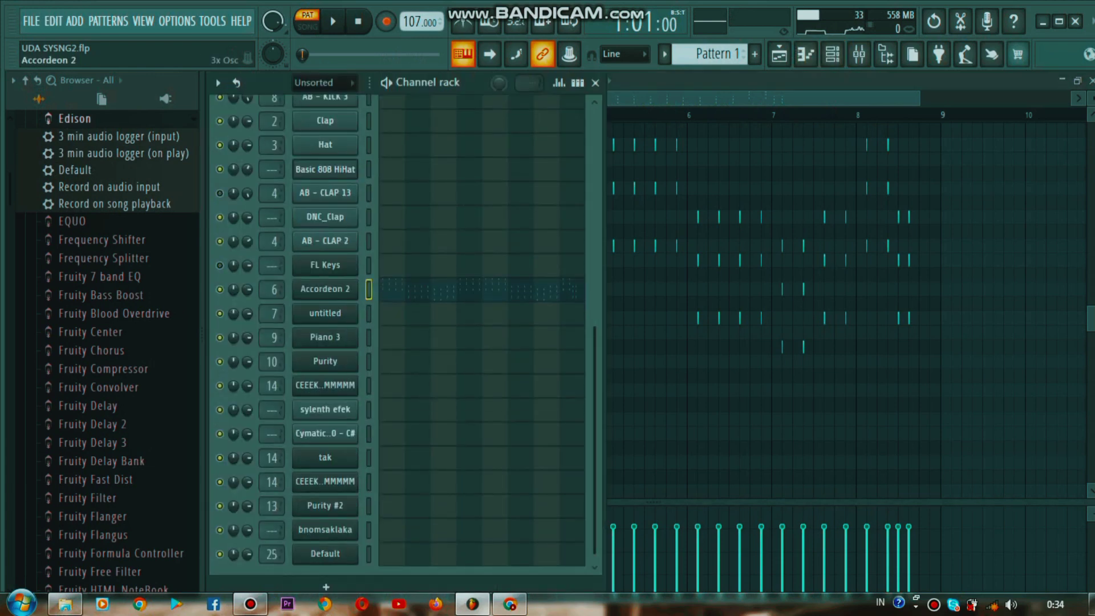
click(325, 289)
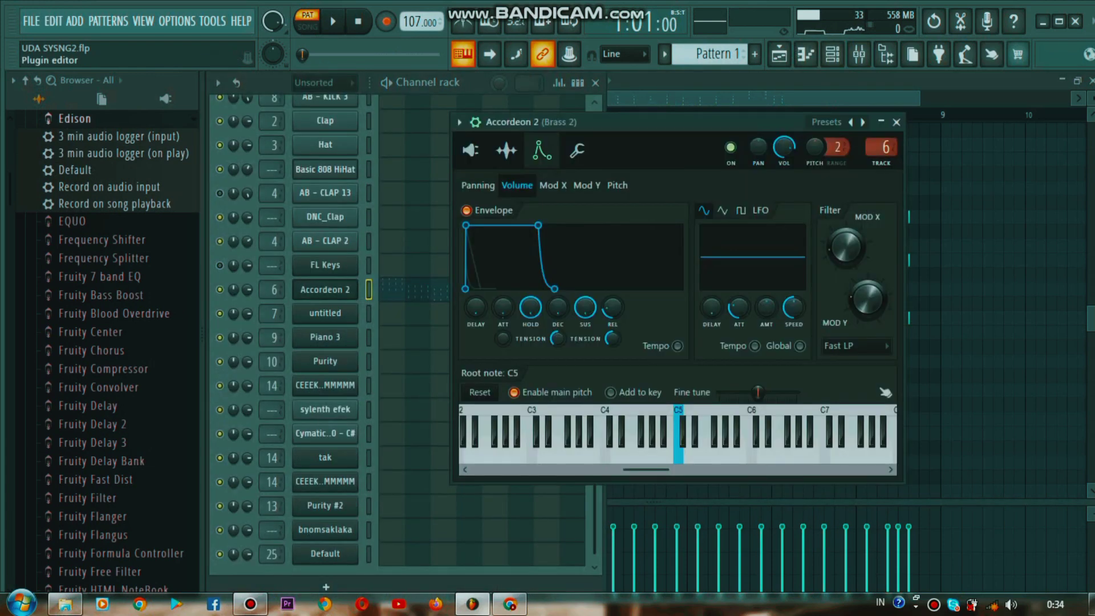
click(471, 150)
click(577, 150)
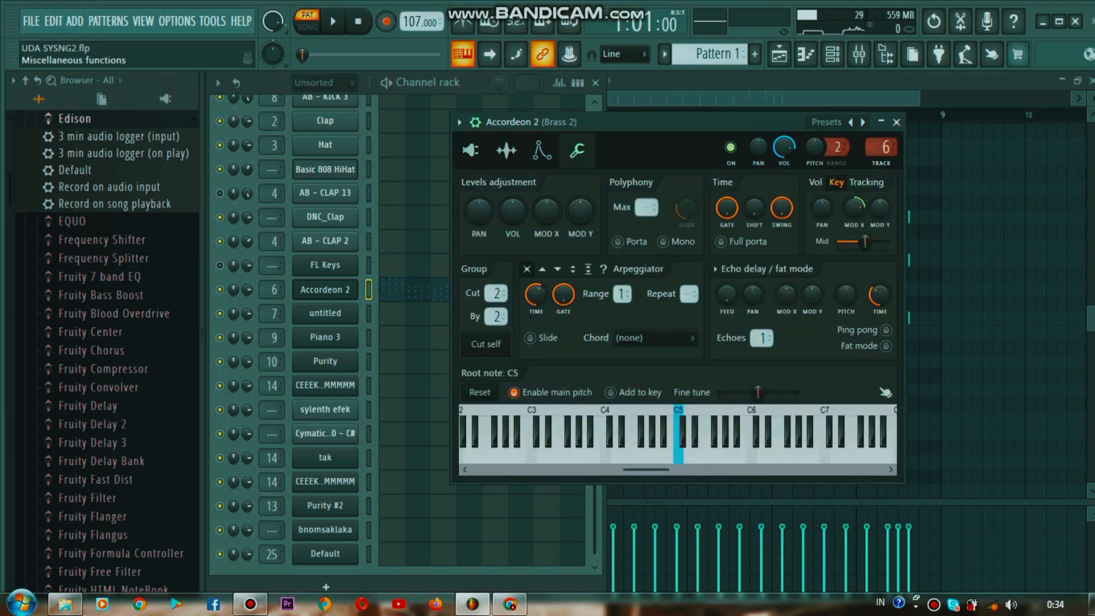
click(679, 445)
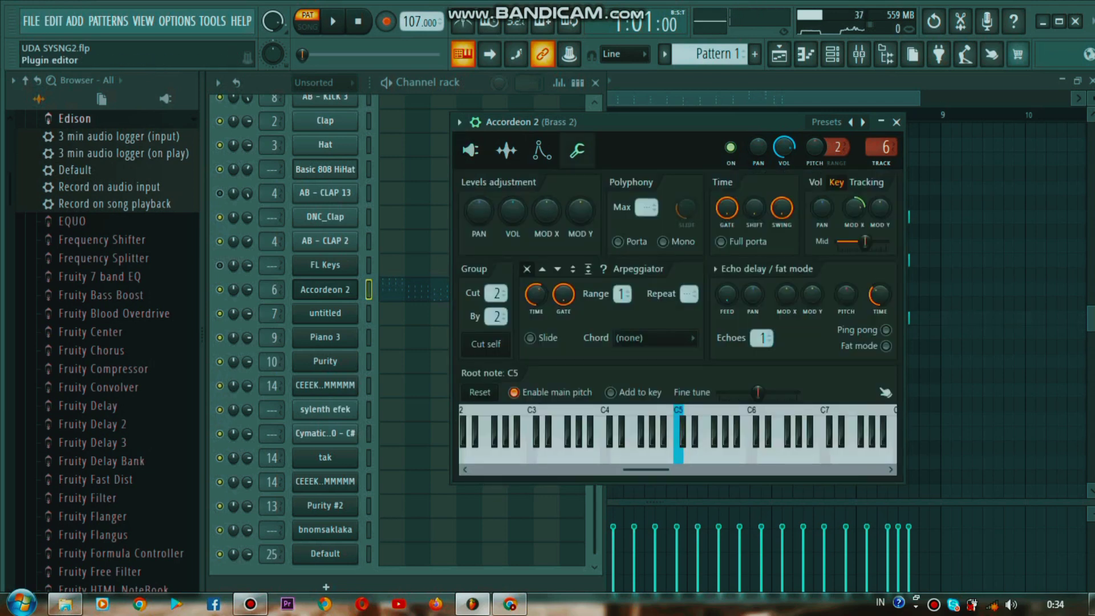
click(471, 150)
drag(599, 122, 656, 101)
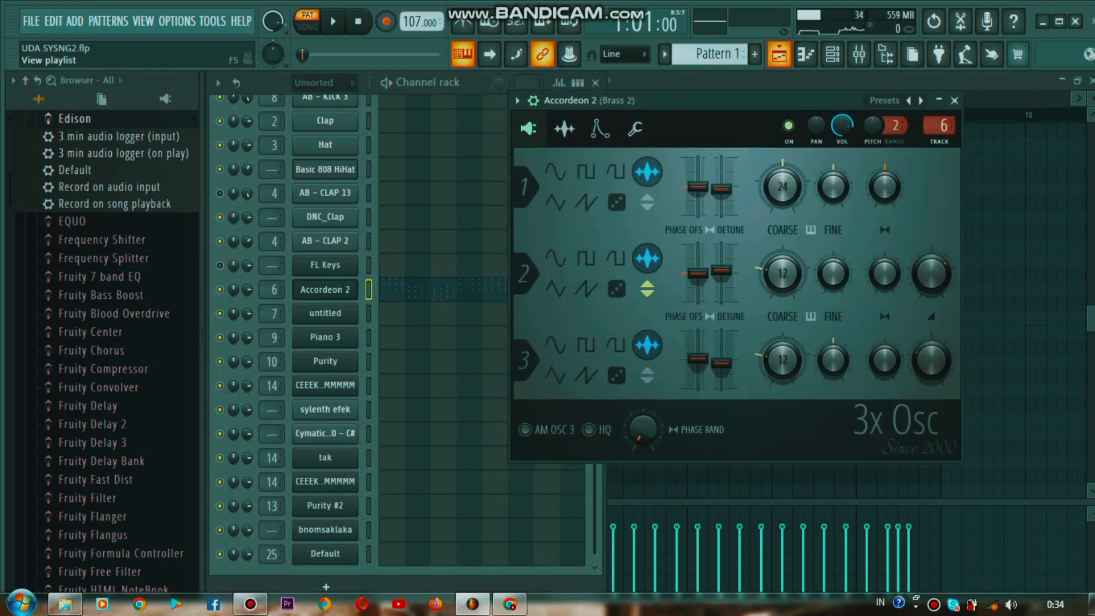
Step: Return to the playlist, select Pattern 2 and start playback
click(463, 54)
click(245, 161)
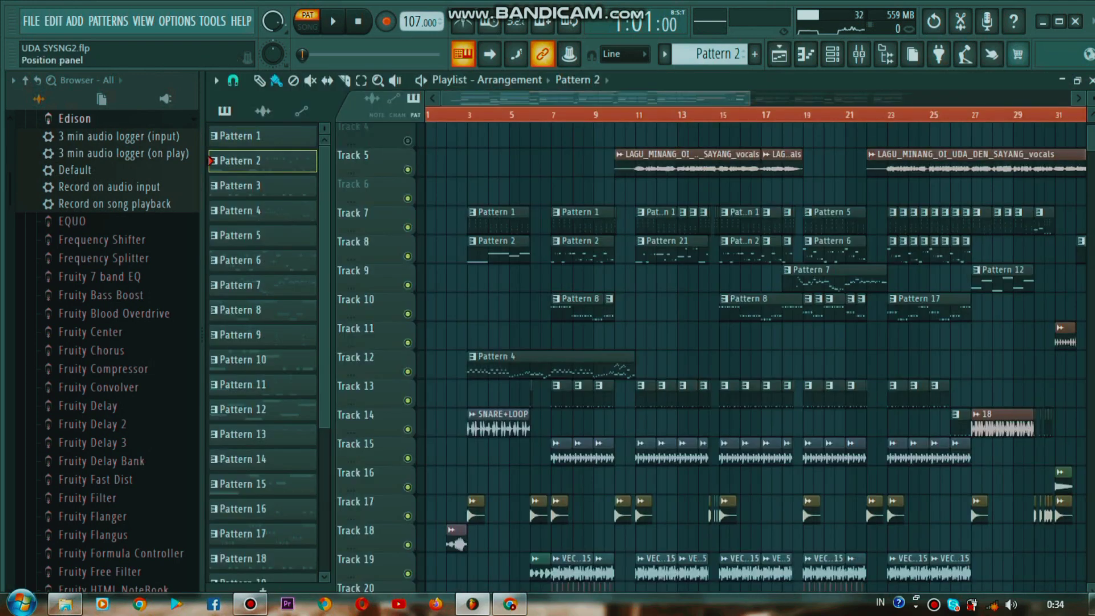
key(space)
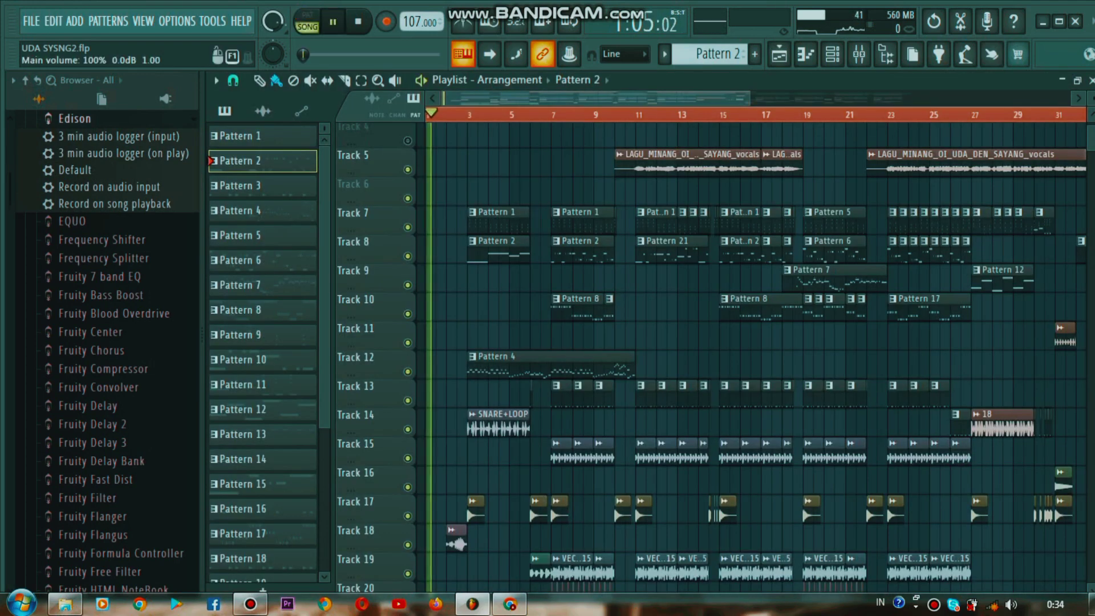
Step: Inspect the synth settings of Pattern 2's untitled channel and its mixer track 7, and return to the playlist
key(F6)
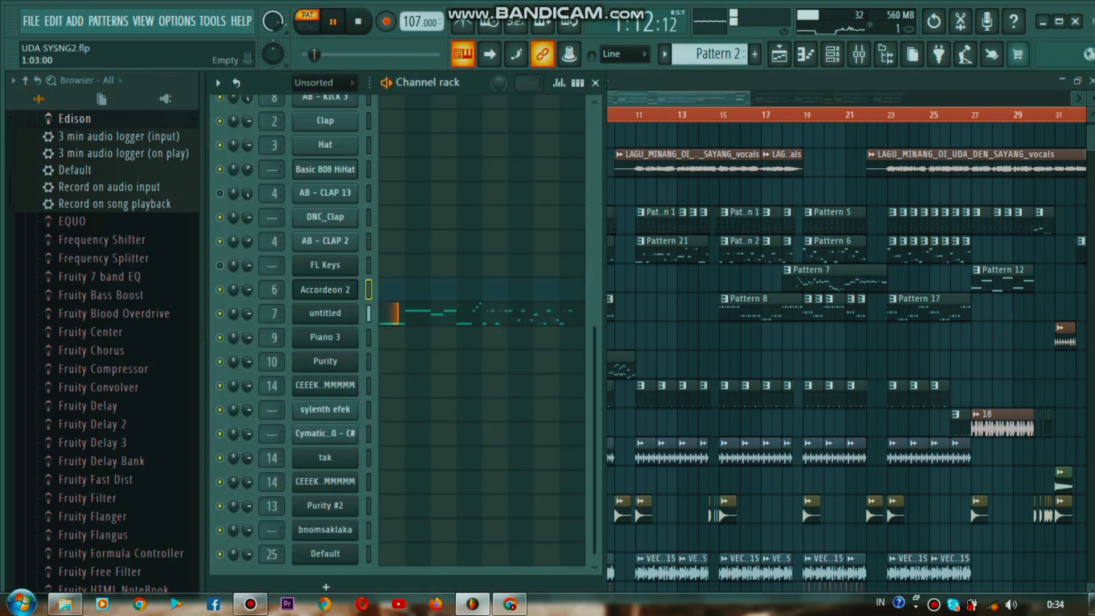
click(325, 313)
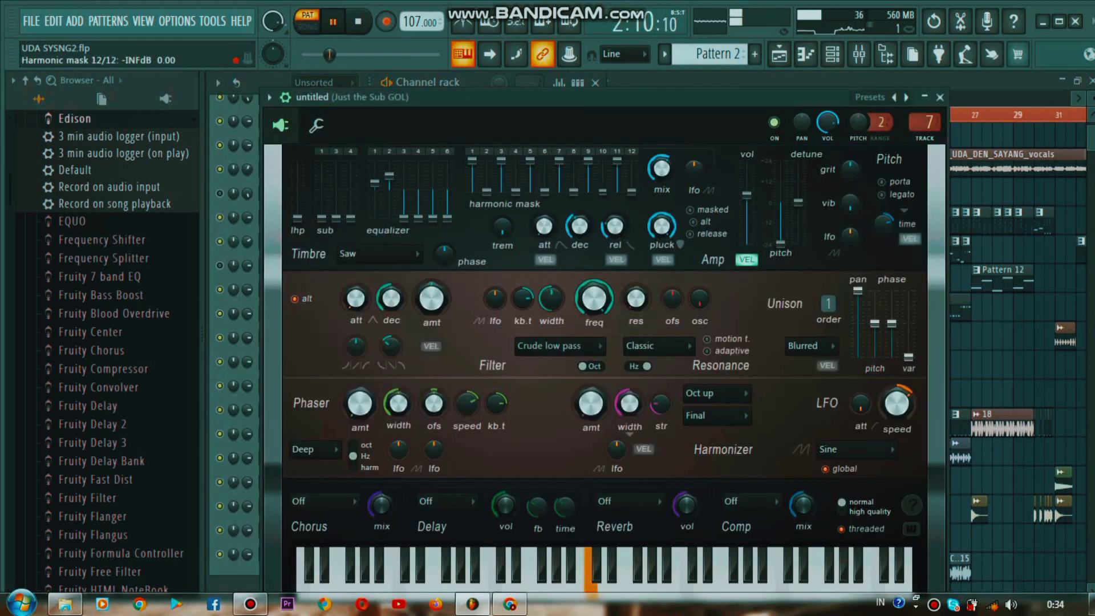
click(859, 54)
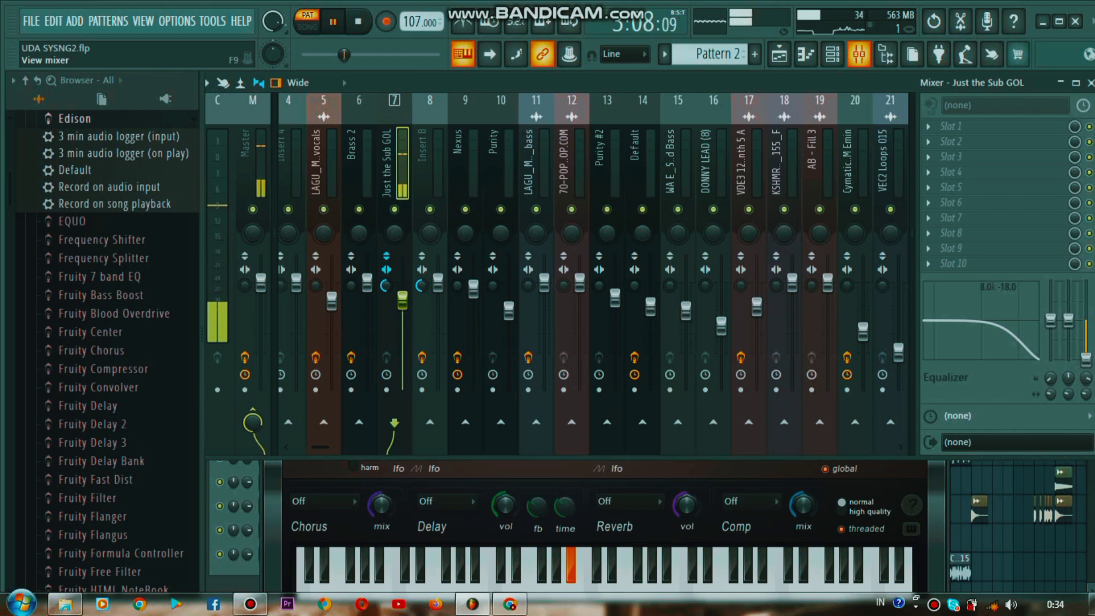
click(859, 54)
click(779, 55)
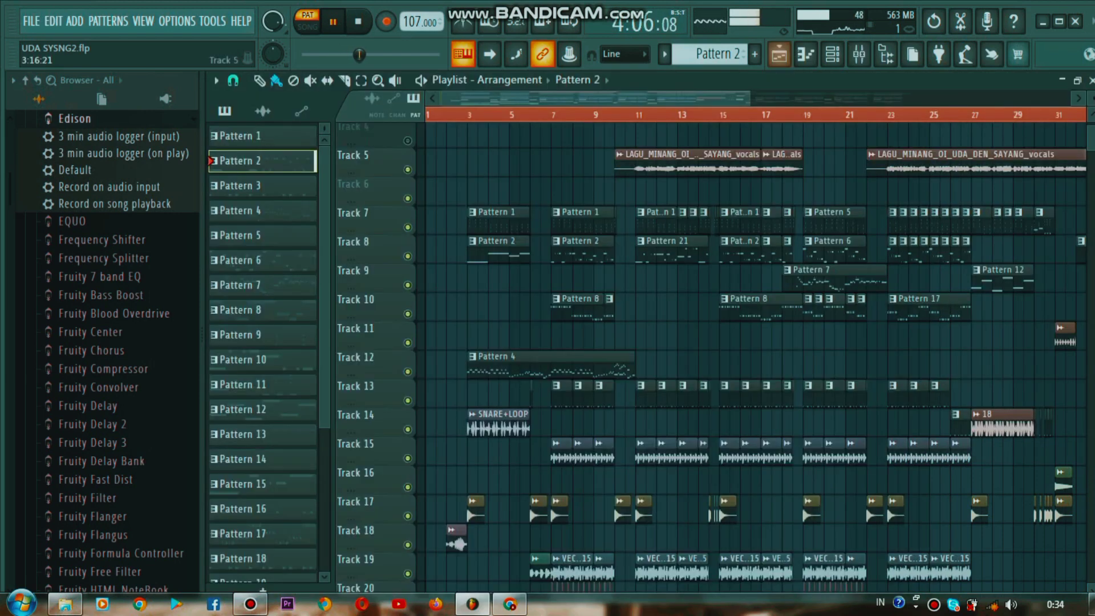
Step: Select Pattern 3, inspect its AB - KICK 3 sampler settings, and narrow the browser pane
click(246, 185)
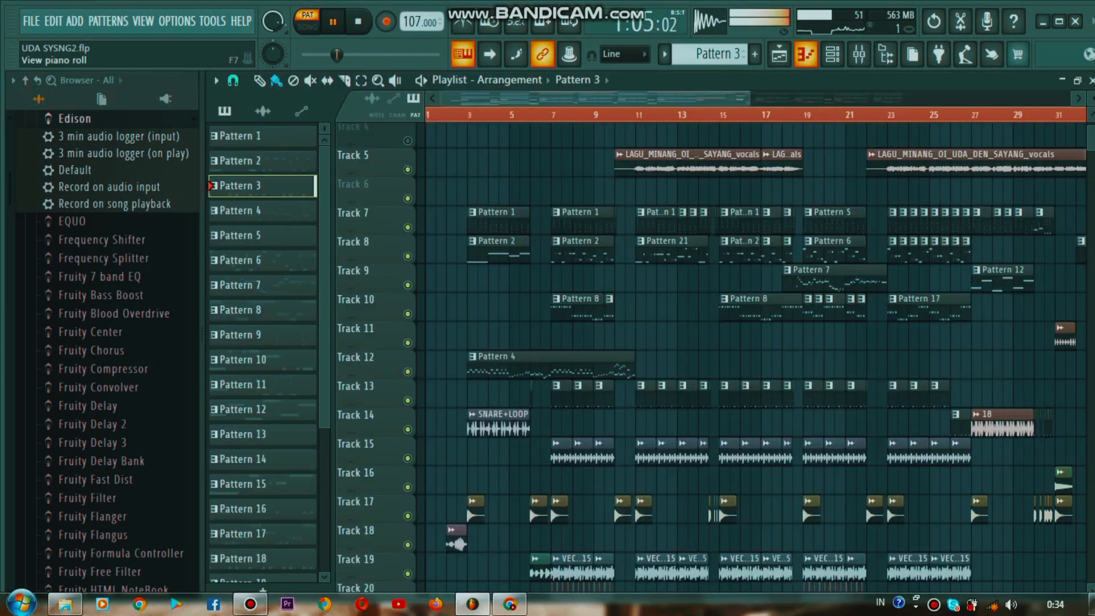
click(833, 54)
scroll(325, 342, up, 1)
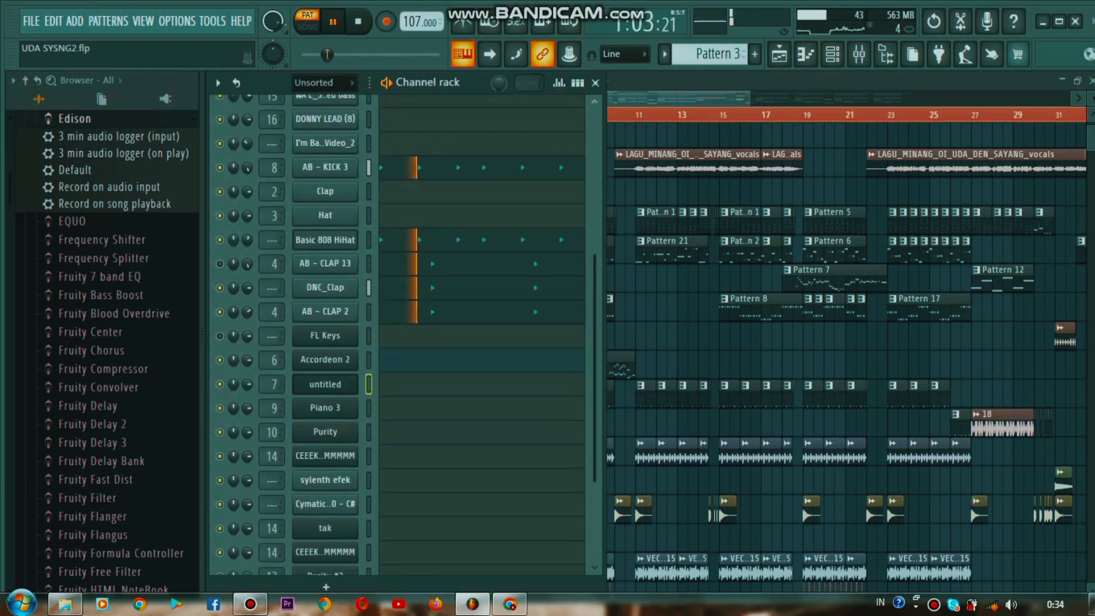
click(325, 169)
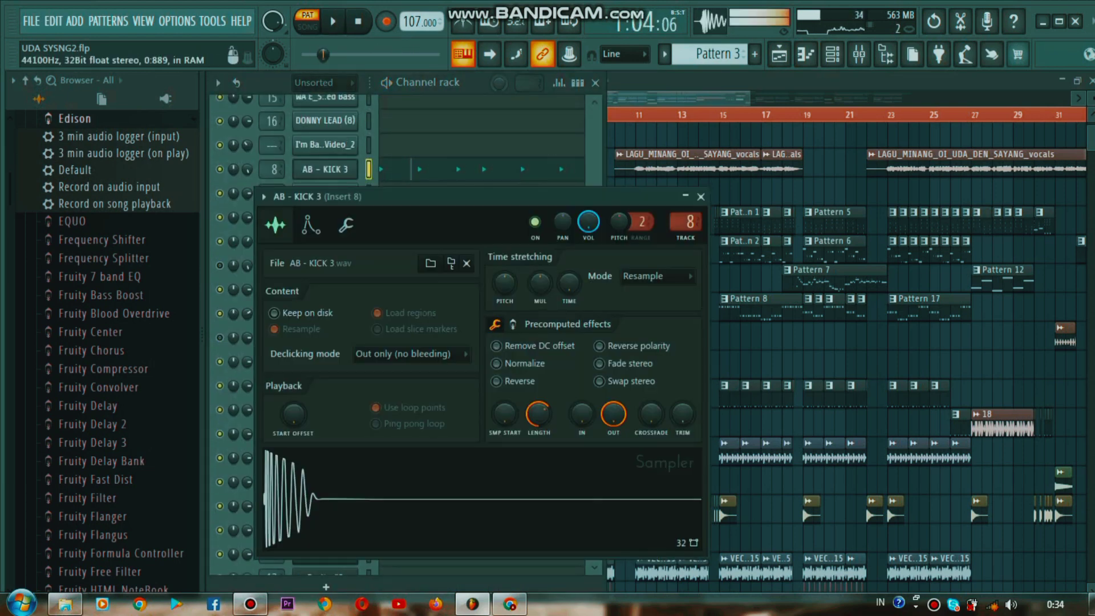
drag(202, 342, 125, 342)
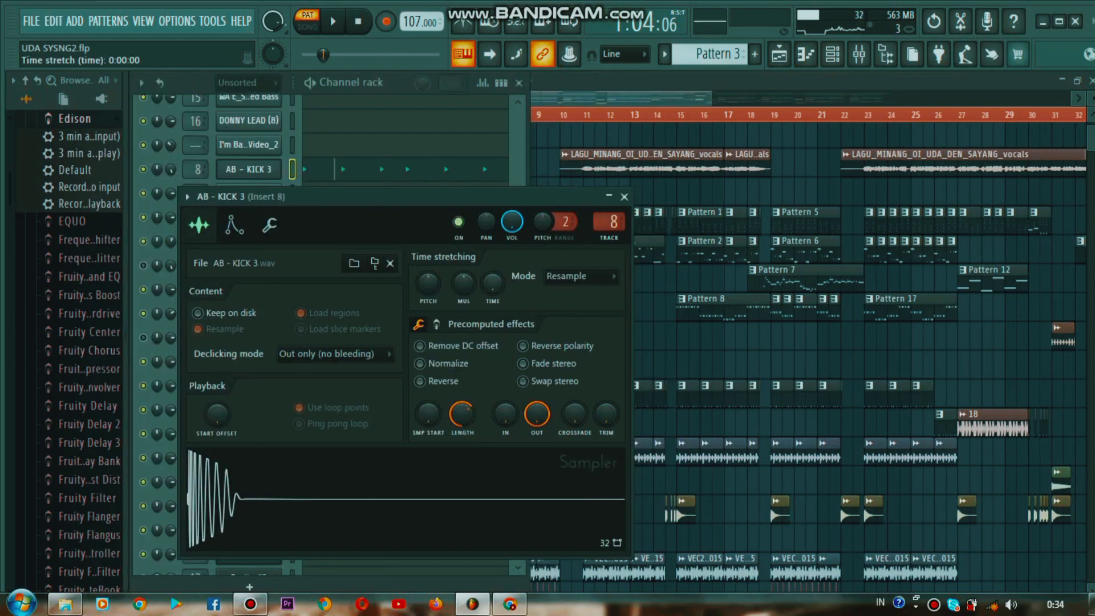
Step: Inspect the sampler settings of Pattern 3's Basic 808 HiHat, DNC_Clap, AB - CLAP 13 and AB - CLAP 2 channels
key(F5)
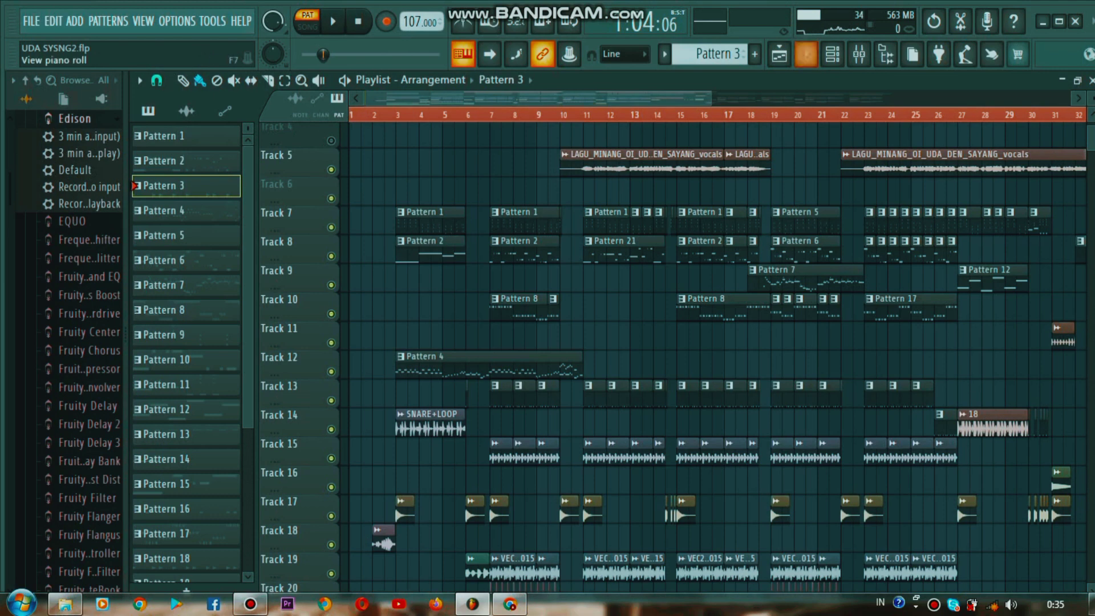
click(832, 55)
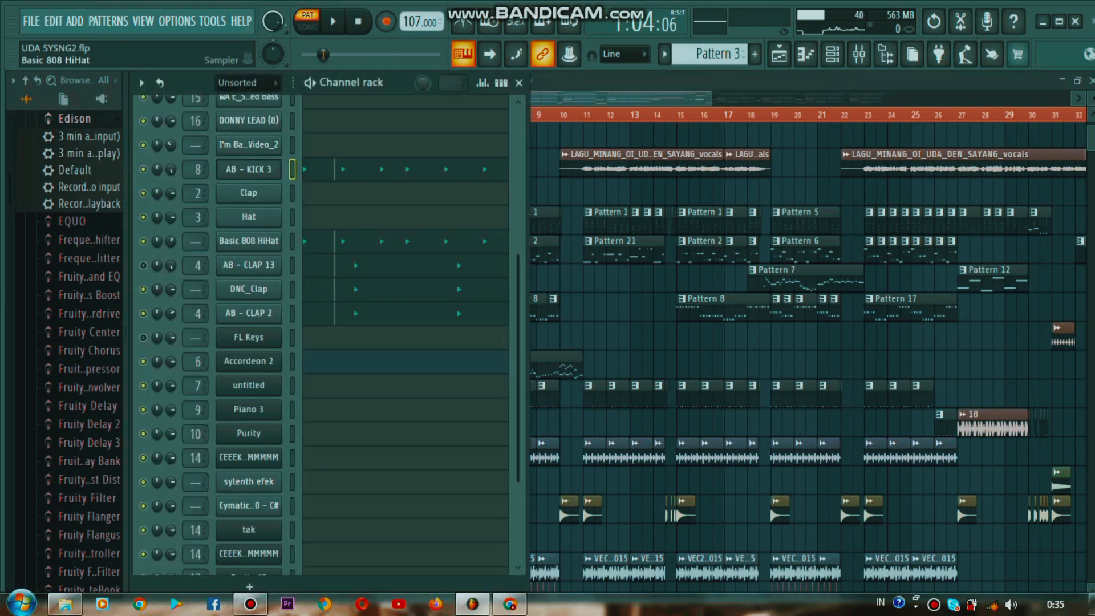
click(249, 240)
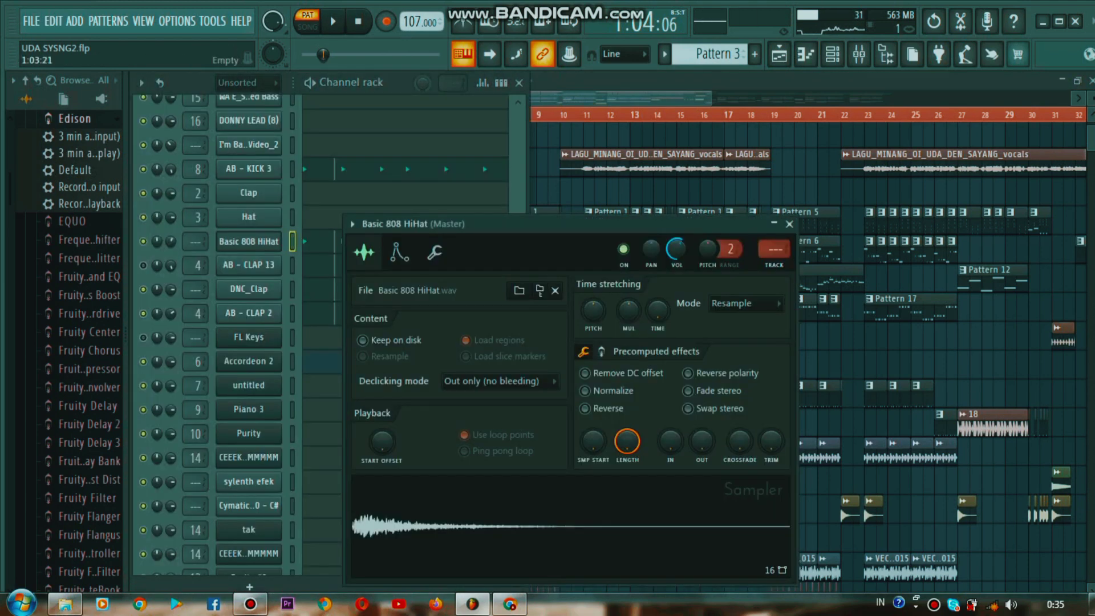
drag(400, 224, 566, 206)
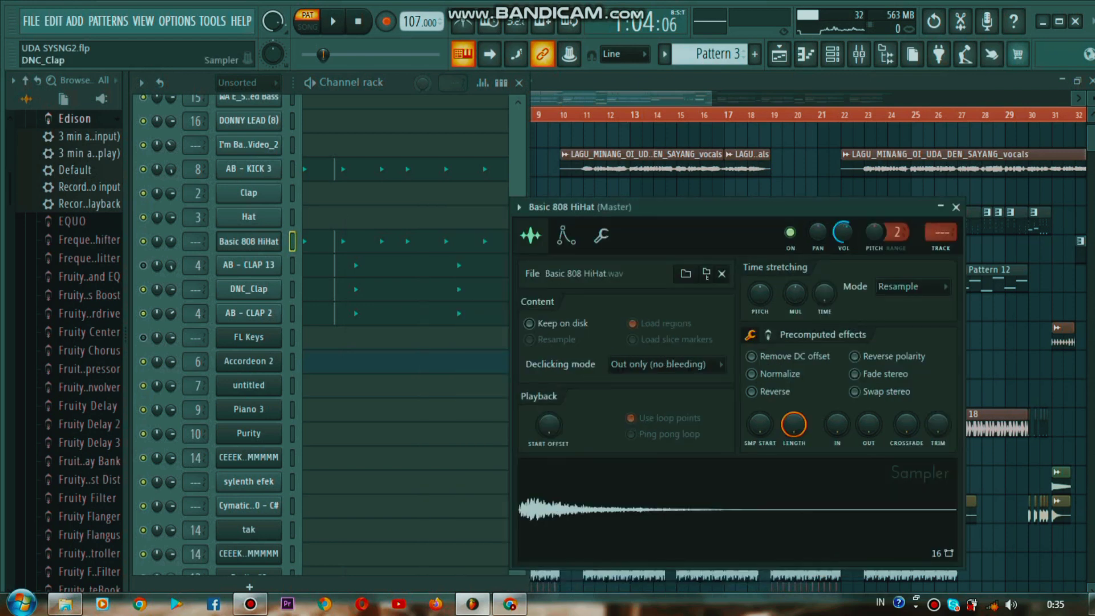
click(249, 288)
drag(399, 301, 593, 264)
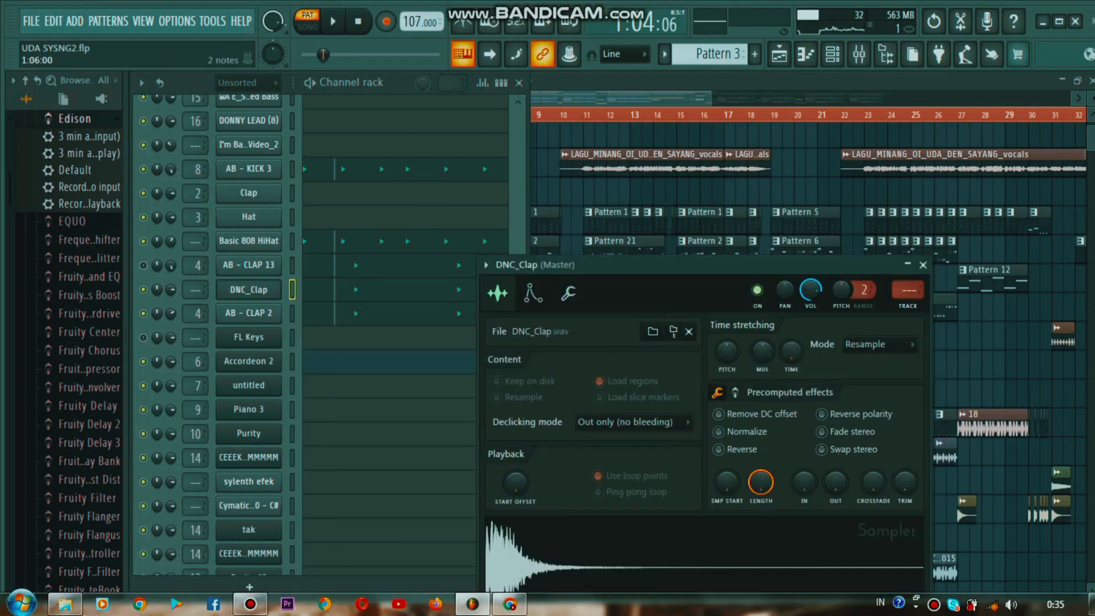
click(249, 265)
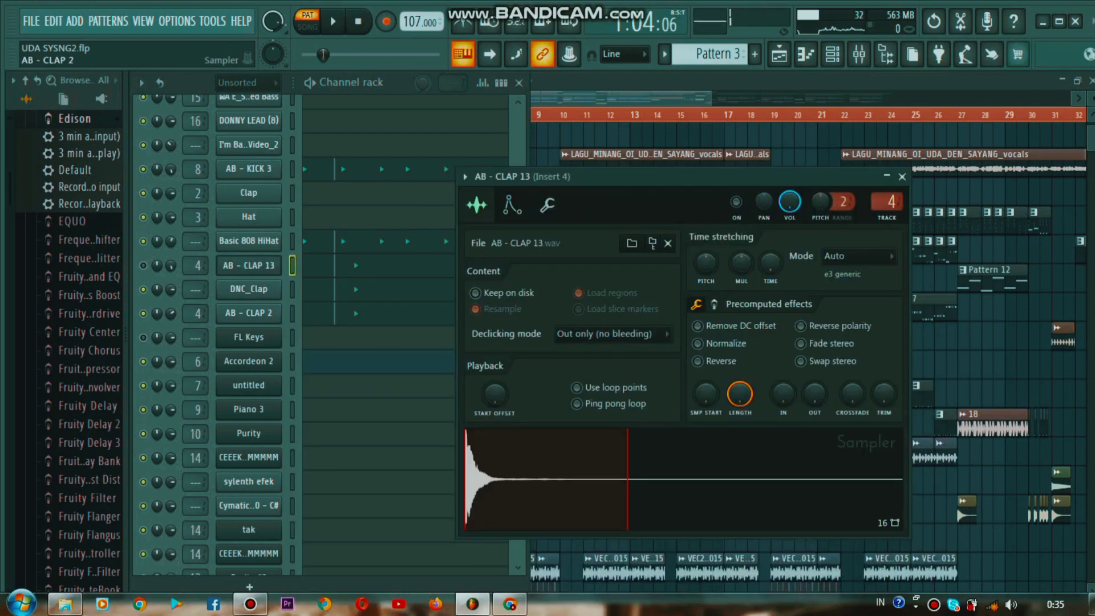
click(248, 313)
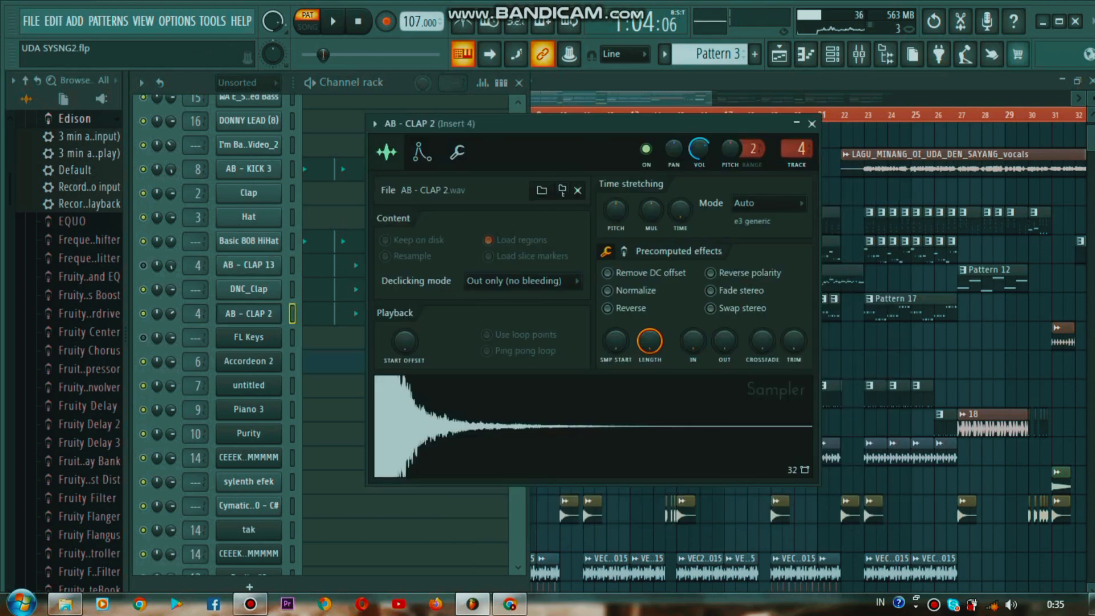
Step: Select Pattern 4 in the playlist, play it and display the Piano 3 channel's Harmor settings
key(F5)
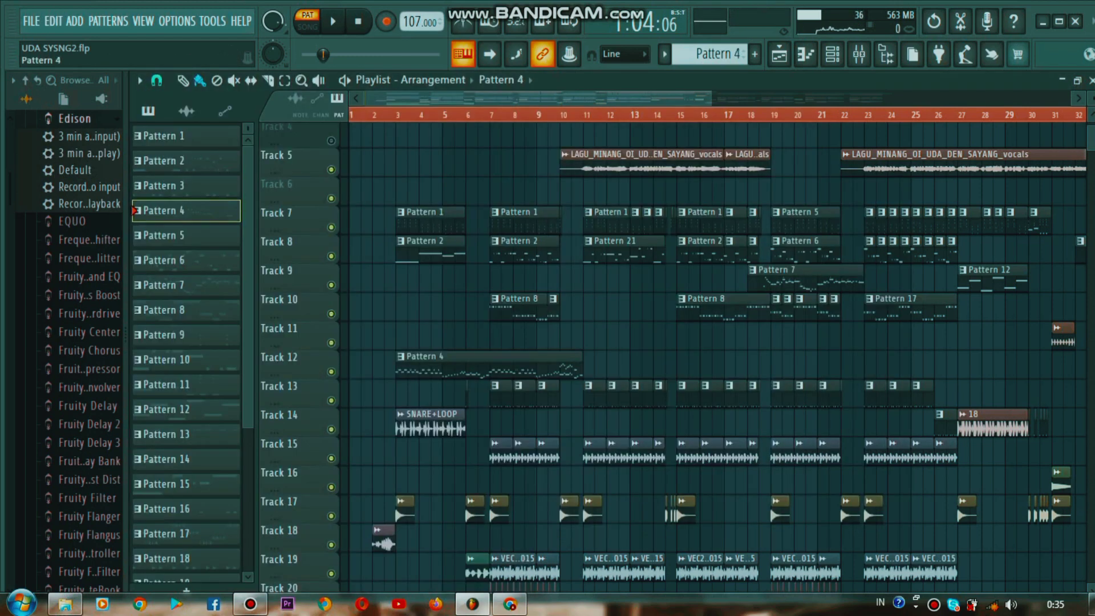
key(space)
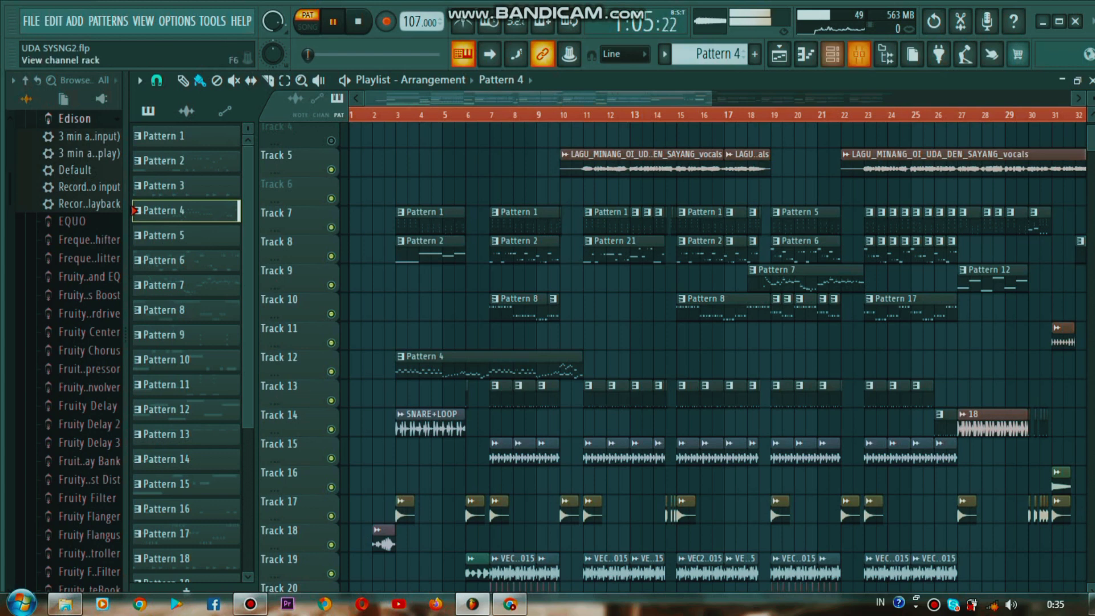
click(832, 54)
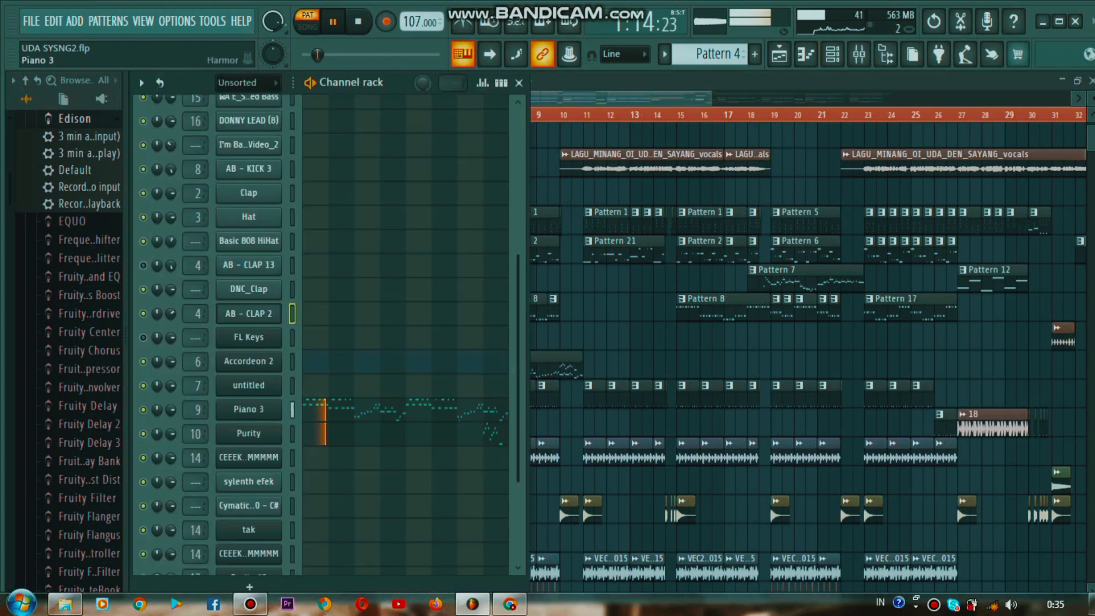
click(249, 408)
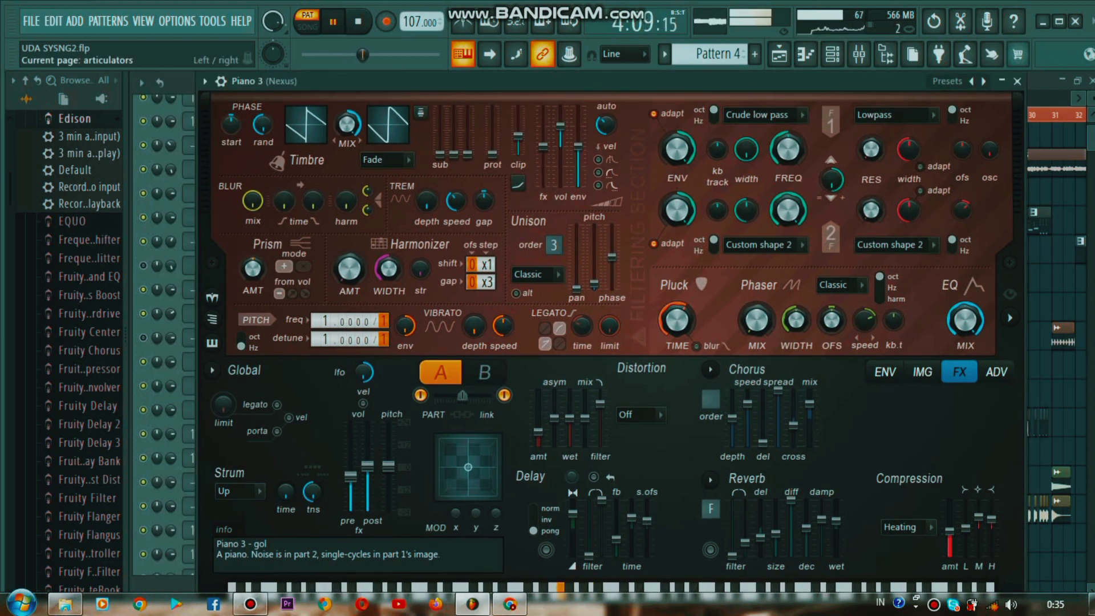
Step: View the Piano 3 channel's Harmor image settings and Pattern 4 notes, pause playback, and return to the playlist
click(923, 372)
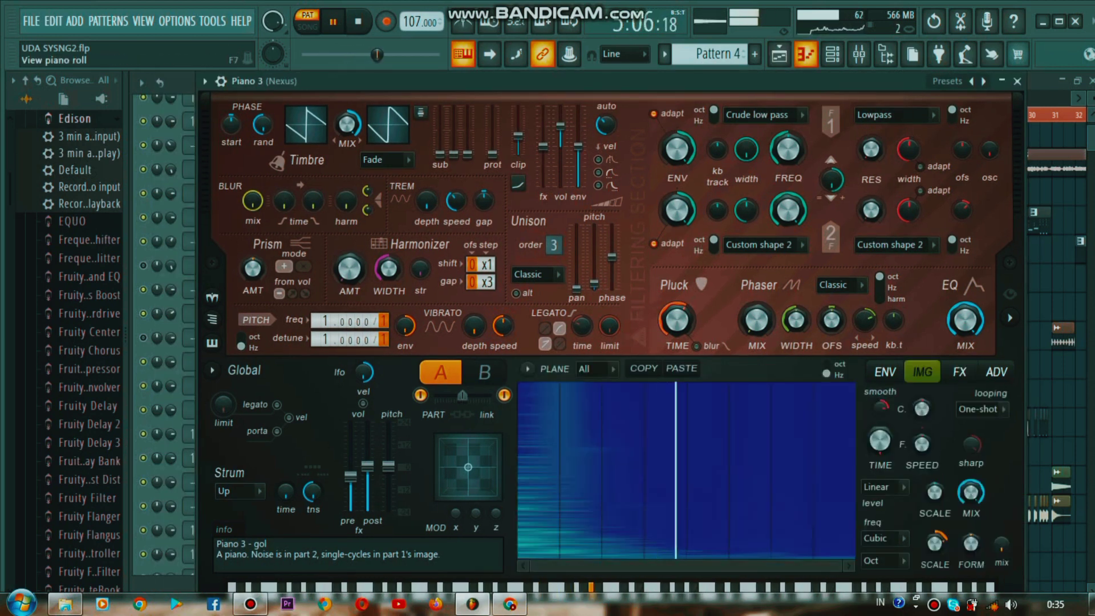
click(806, 54)
scroll(636, 308, up, 3)
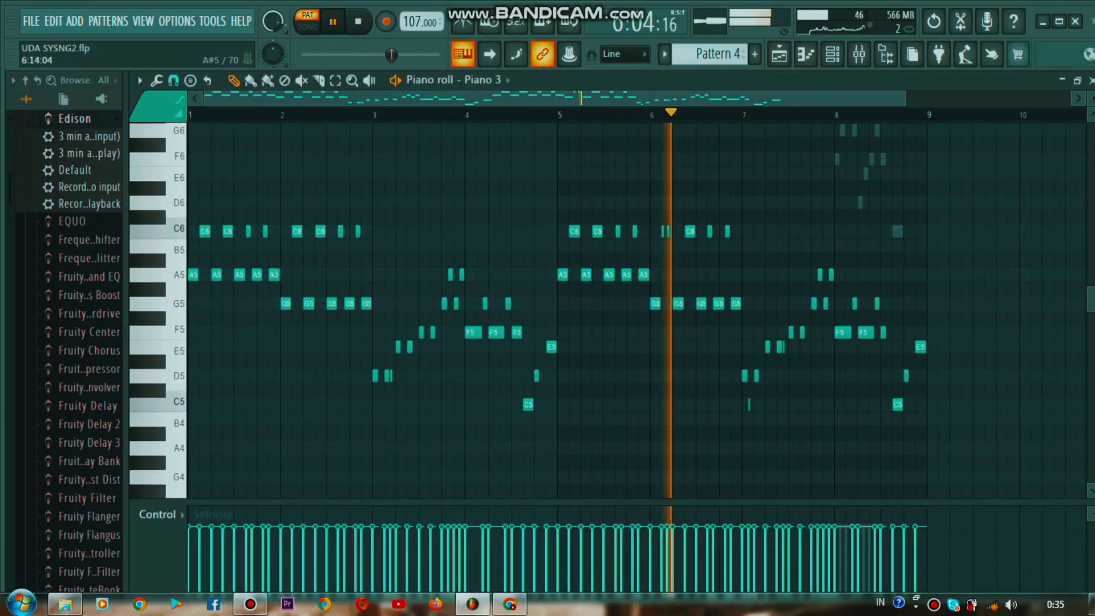
scroll(636, 308, up, 1)
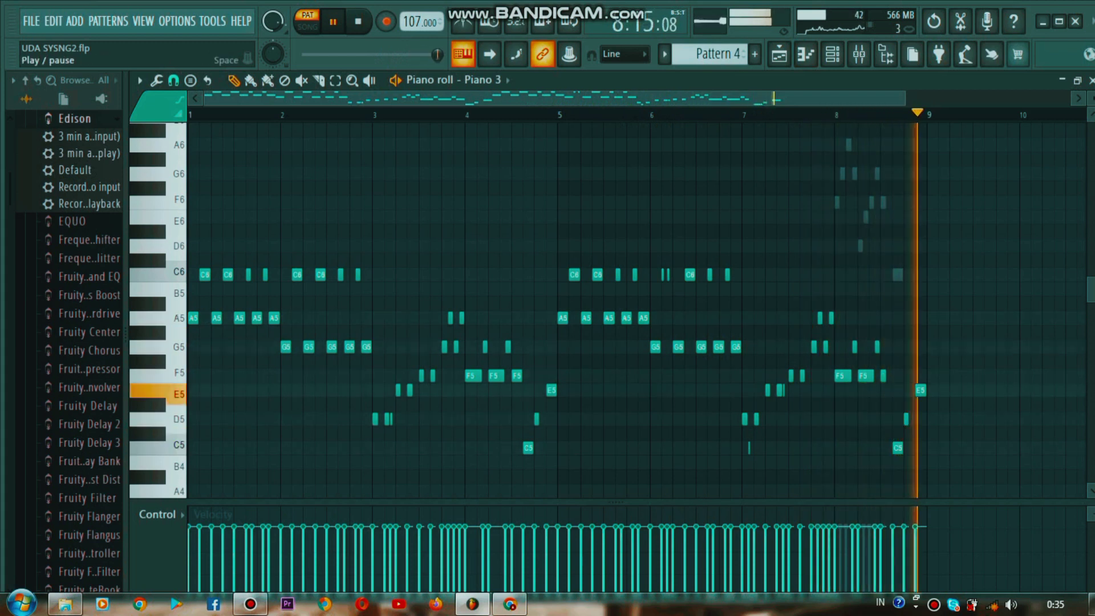
click(333, 21)
click(832, 53)
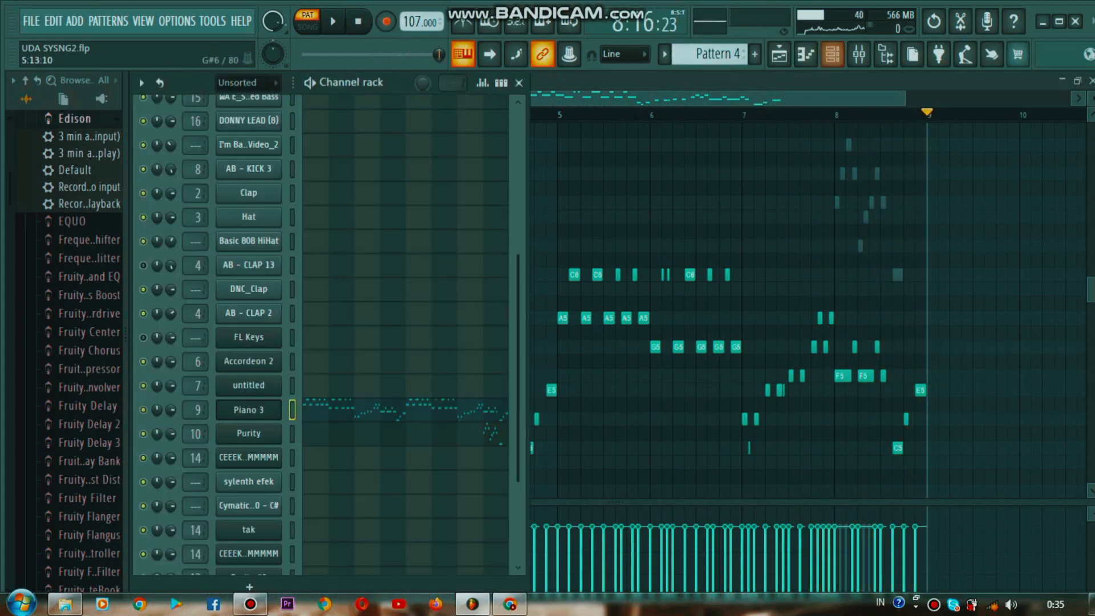
key(F5)
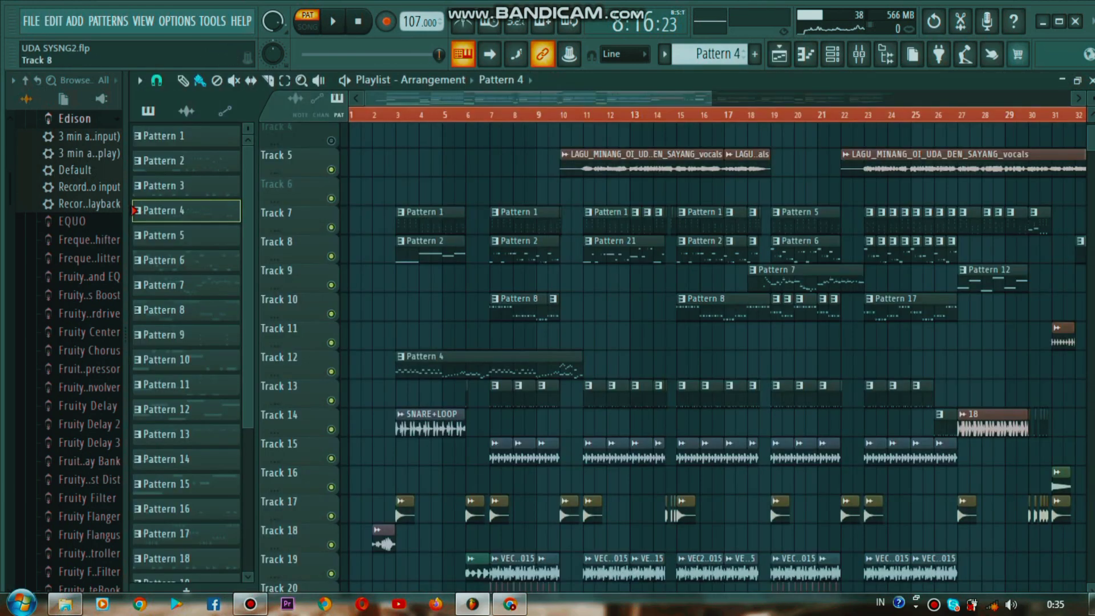
Step: Play Pattern 5 and Pattern 6, view Pattern 6's notes in the piano roll, and return to the playlist
click(186, 235)
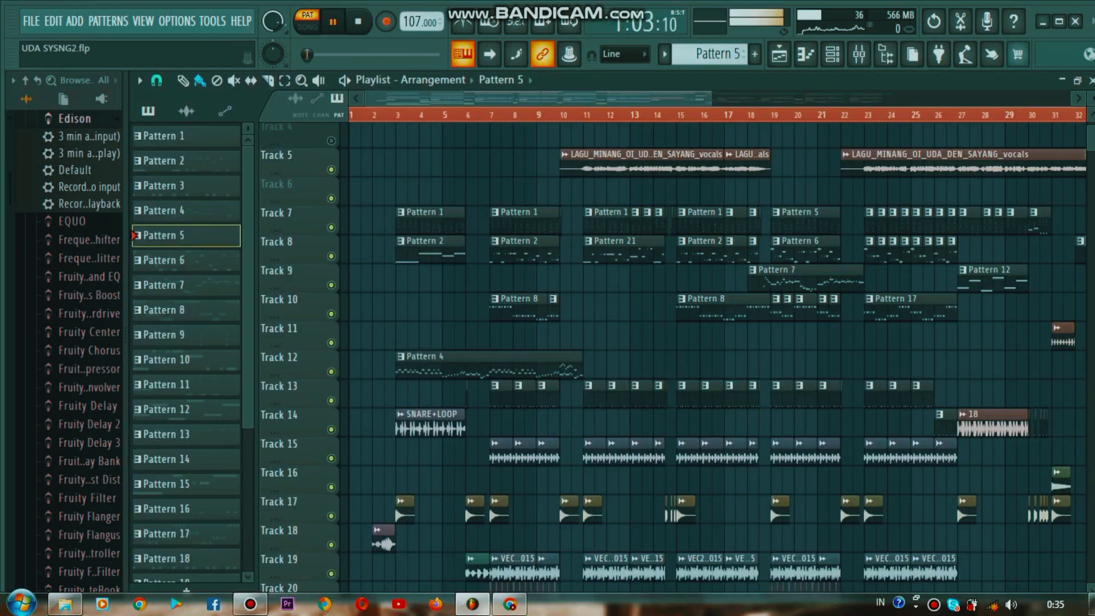
click(186, 260)
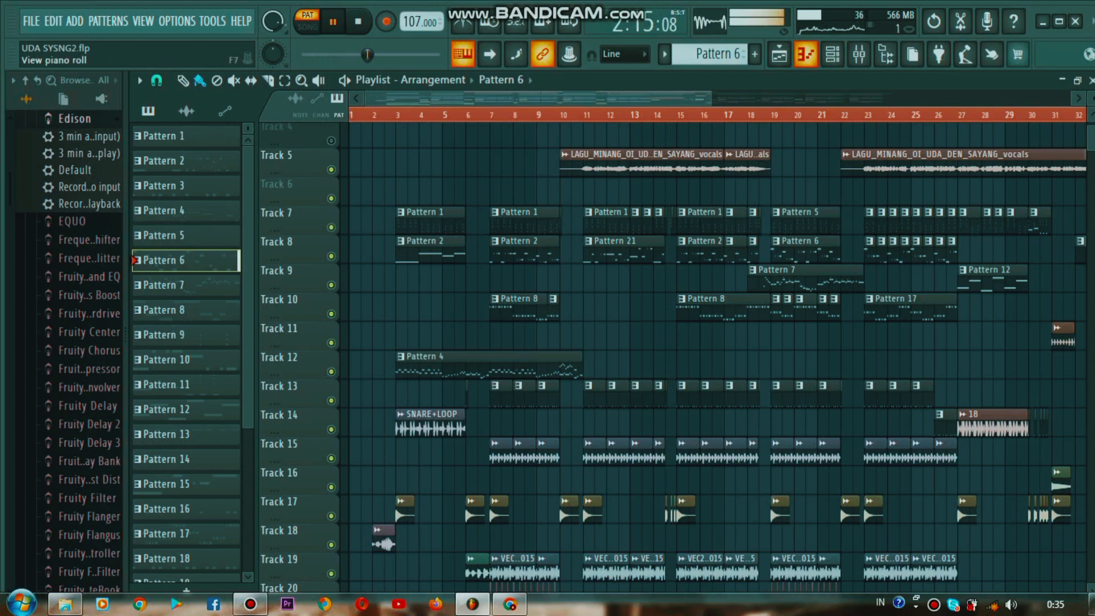
click(805, 54)
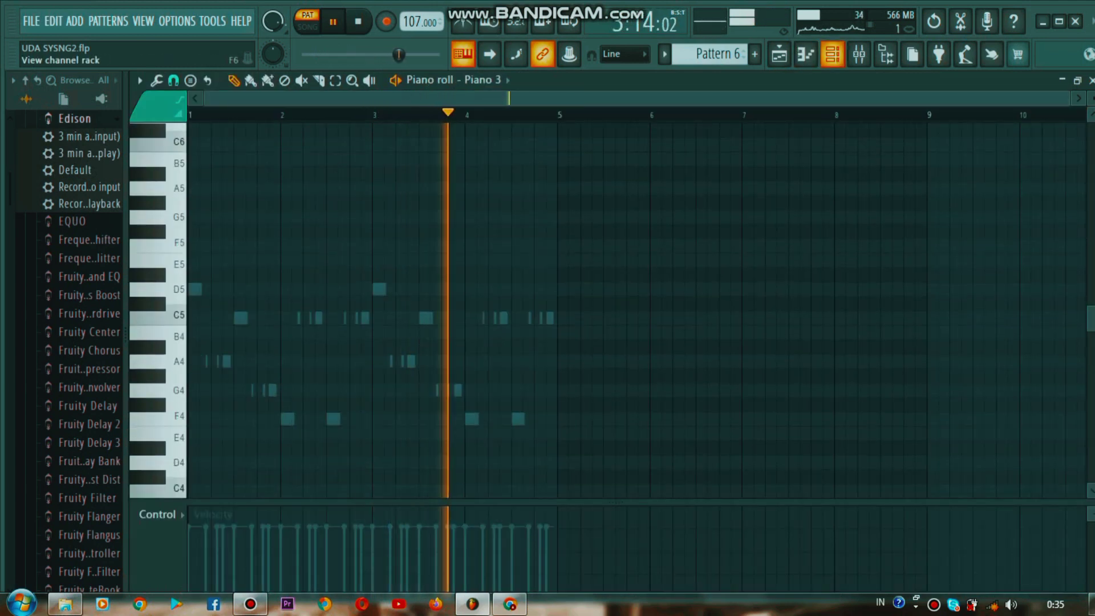
click(833, 54)
click(780, 54)
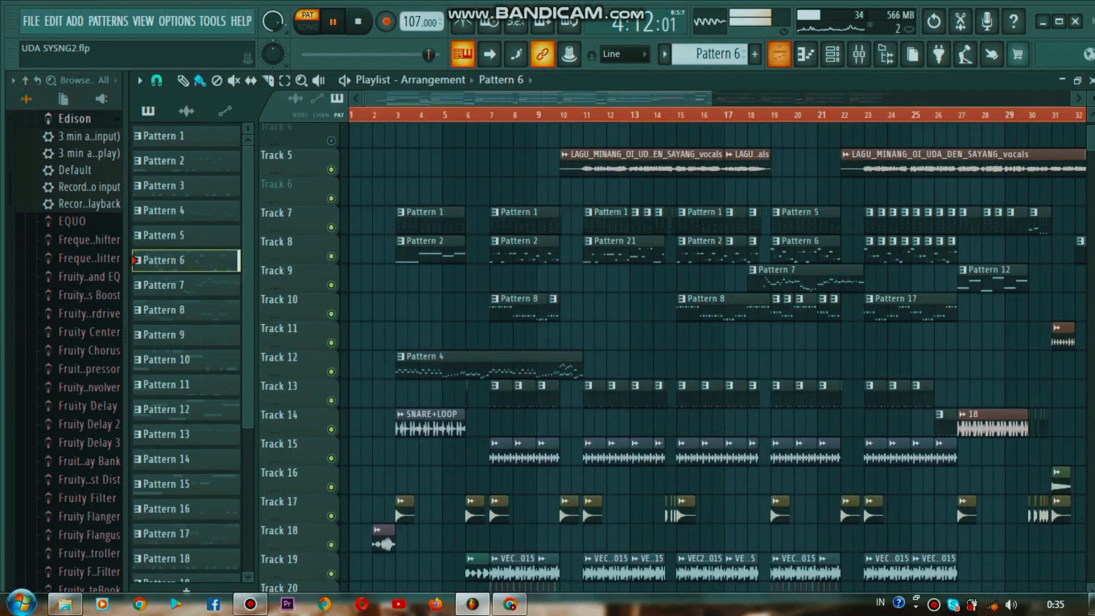
Step: Play Pattern 7 and examine the notes of its Purity #2 channel in the piano roll
click(171, 285)
key(F6)
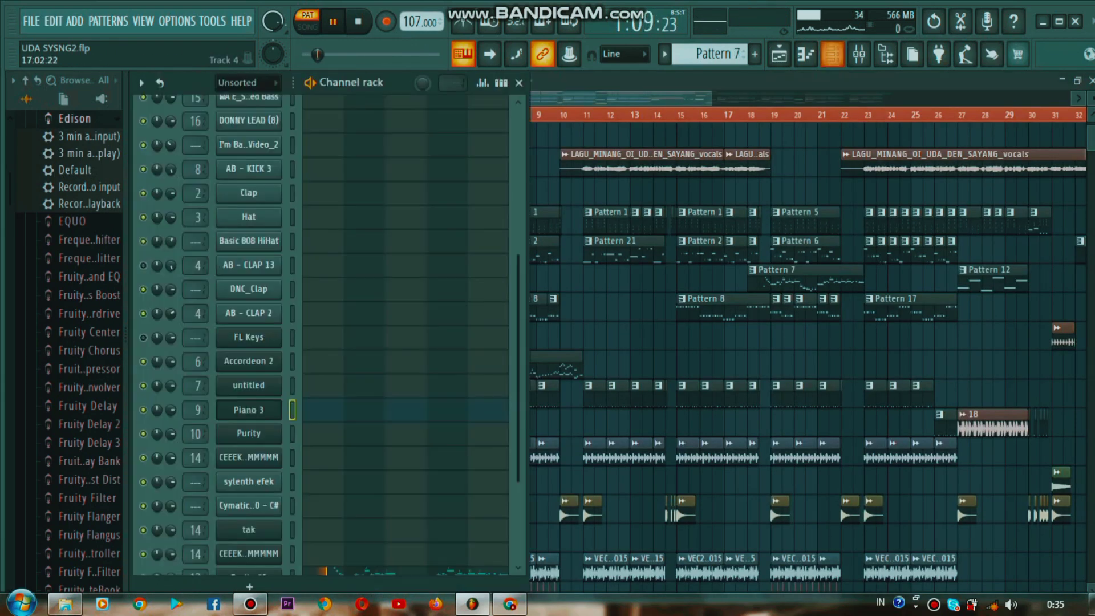
scroll(399, 342, down, 3)
click(371, 499)
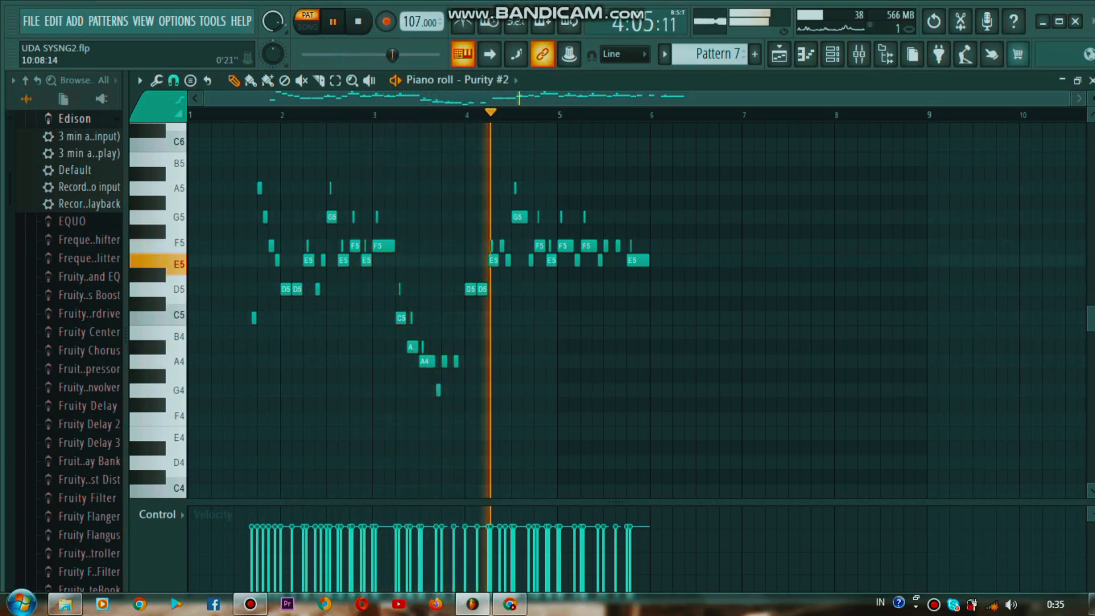
scroll(582, 98, up, 1)
scroll(582, 98, up, 1)
scroll(157, 313, up, 1)
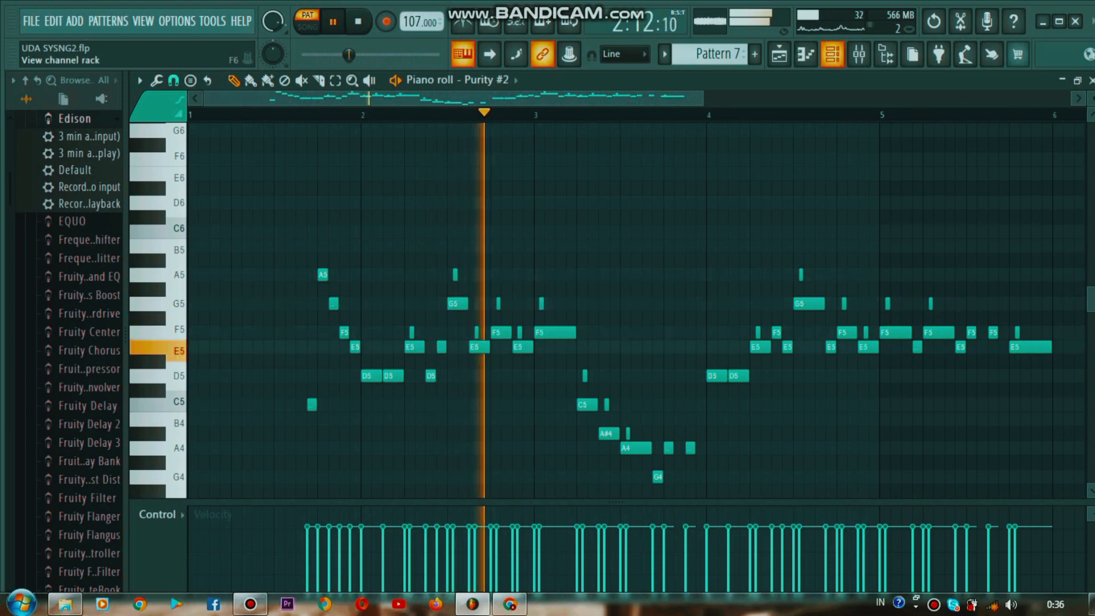
Step: Display the Purity #2 channel's synth settings, pause playback, and return to the playlist
click(832, 54)
click(248, 500)
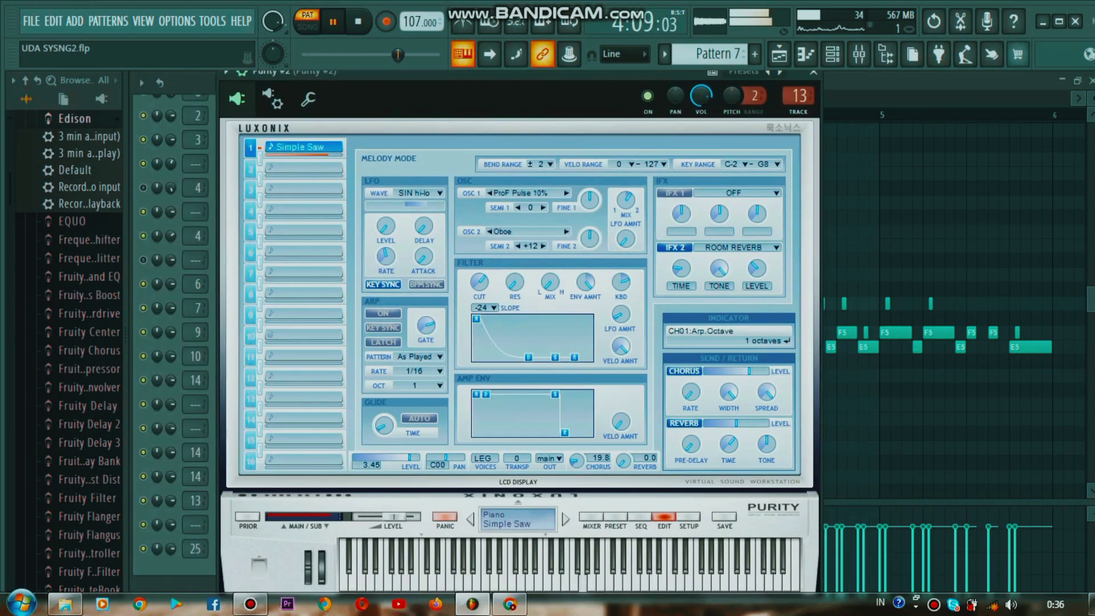
key(space)
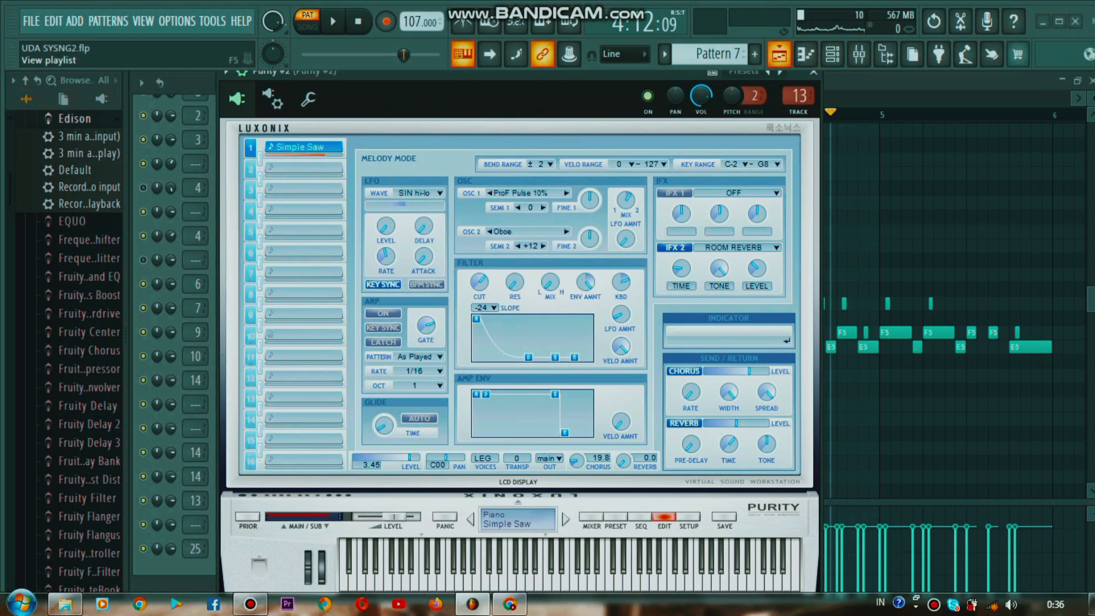
click(779, 54)
Step: Play Pattern 8, inspect the sampler settings of its Cymatics vocal chop and LD 9 channels, and return to the playlist
click(164, 309)
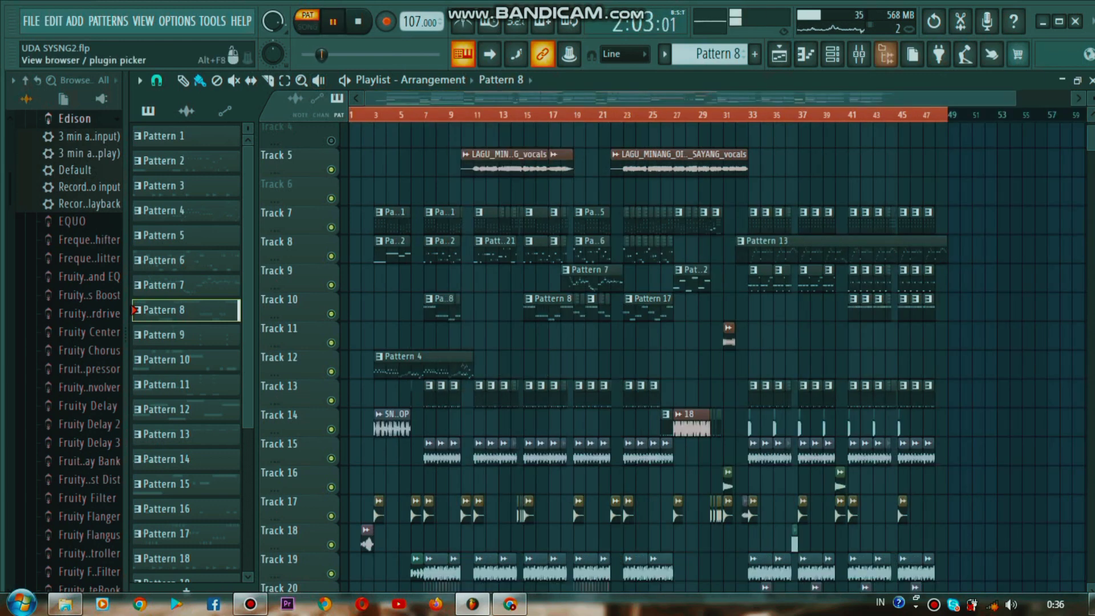
click(832, 54)
scroll(249, 337, up, 5)
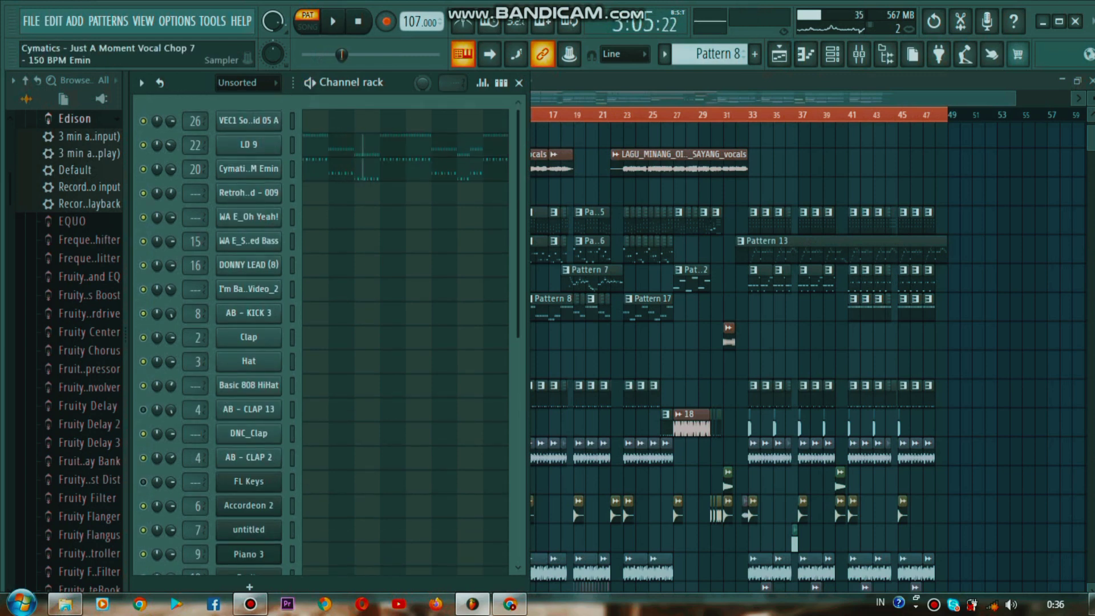
click(249, 169)
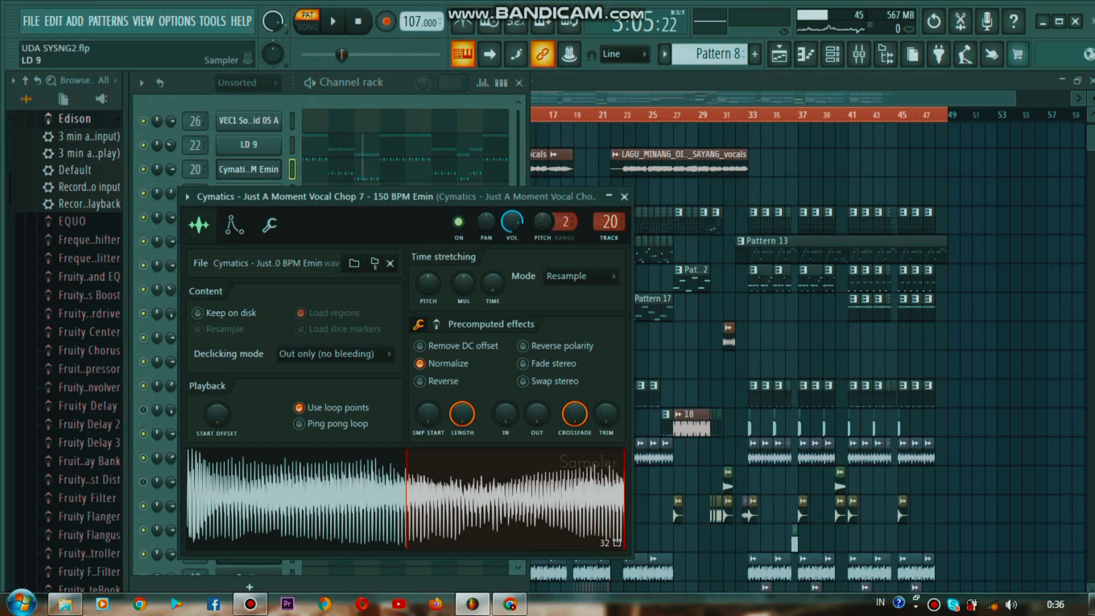
click(249, 145)
click(220, 246)
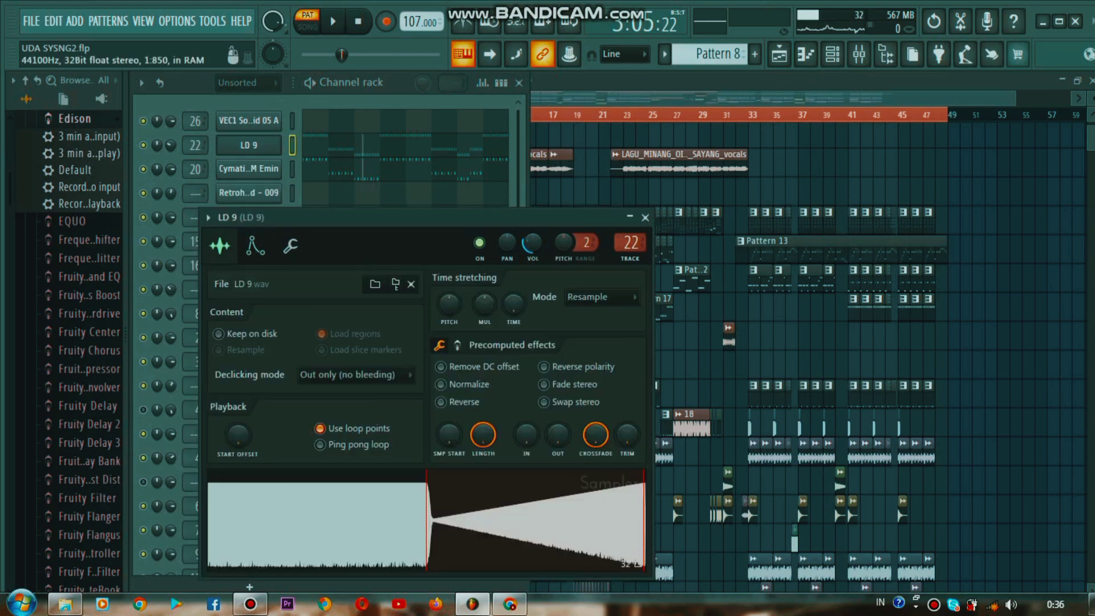
drag(399, 218, 698, 192)
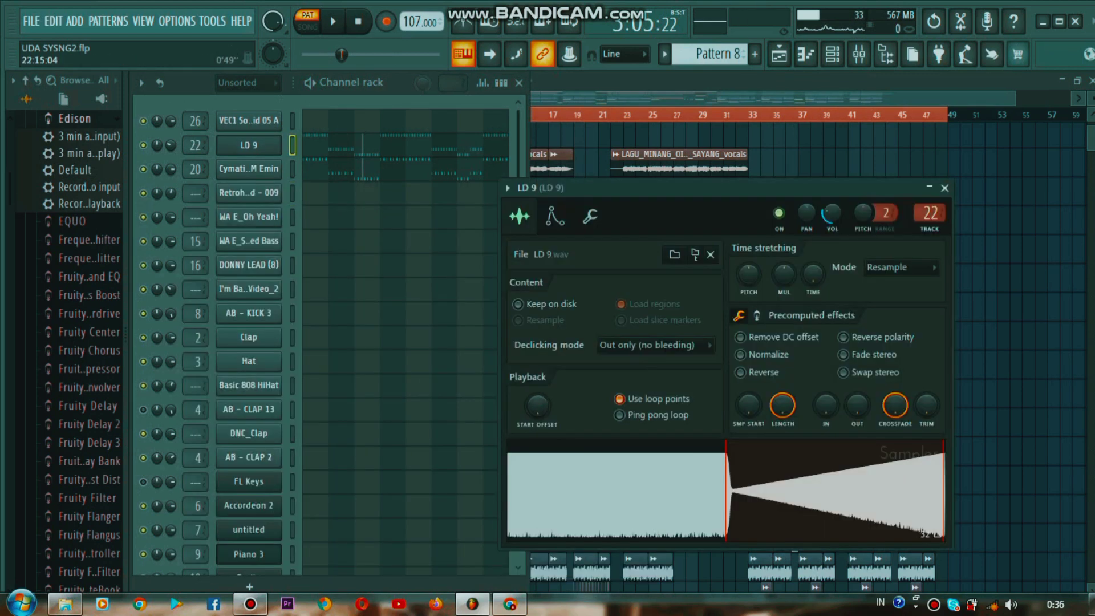
click(274, 127)
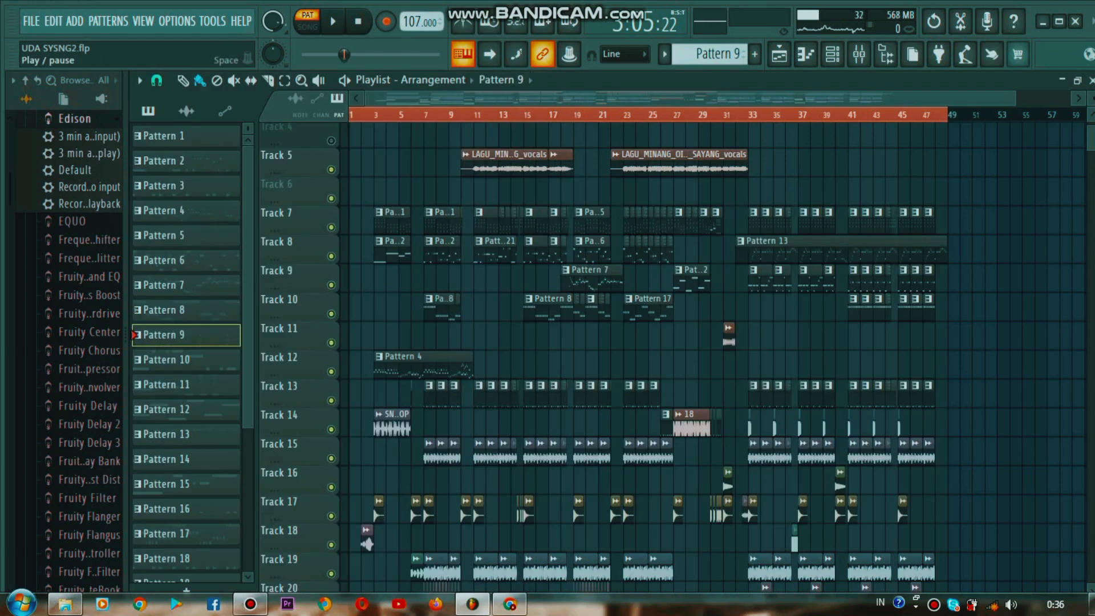
Step: Start playback and audition Patterns 9, 10, 11 and 12 one after another
click(333, 21)
click(165, 359)
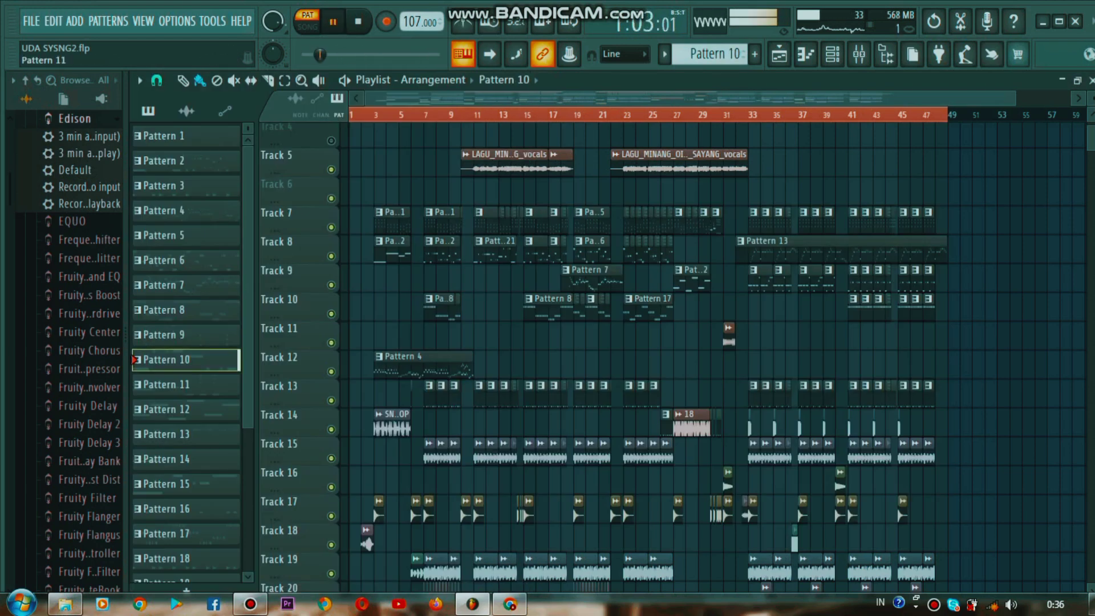
click(165, 384)
click(166, 409)
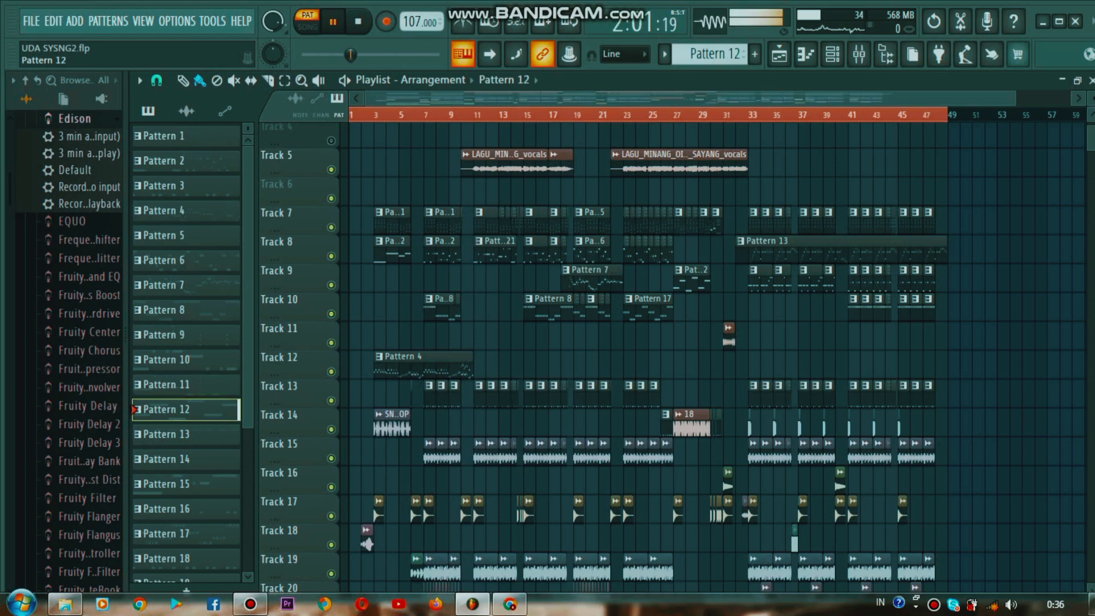
Step: Play Pattern 13, pause it, and locate the channel that holds its notes in the channel rack
click(166, 434)
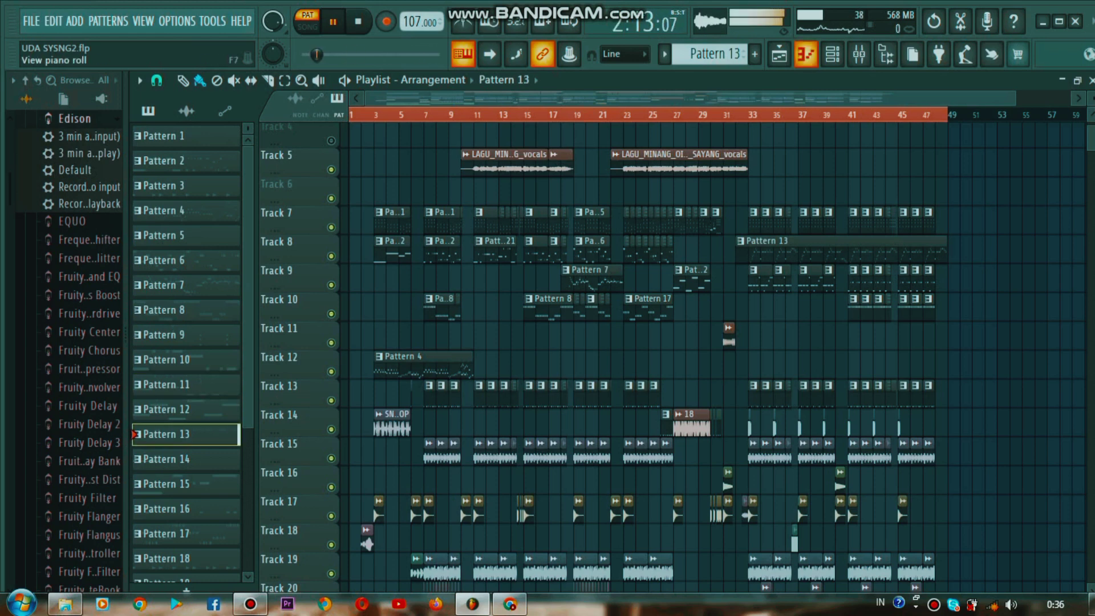
key(F7)
key(F6)
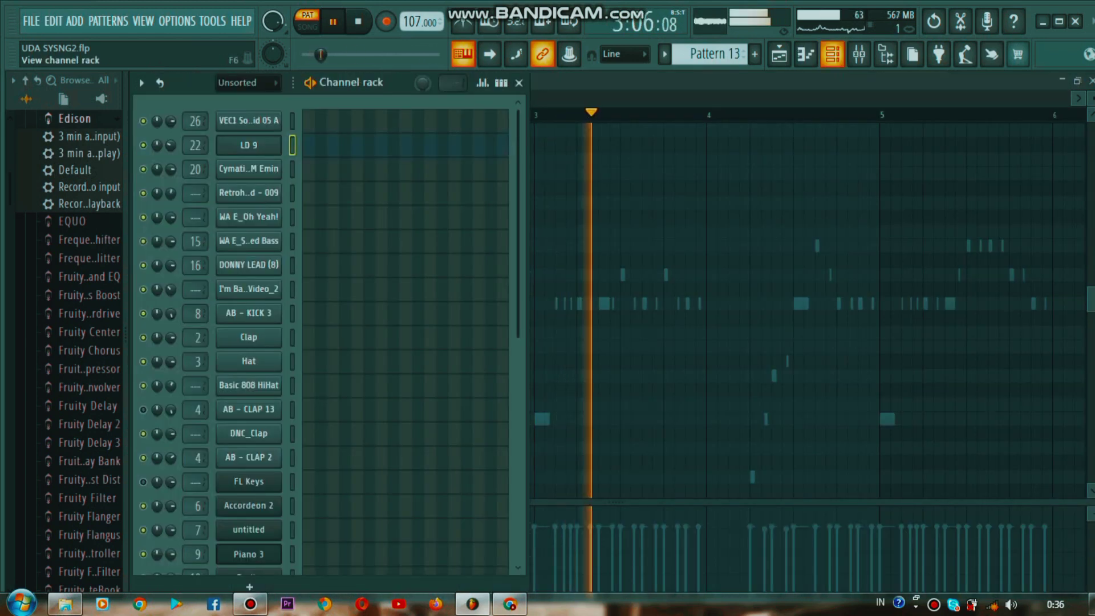
key(space)
scroll(326, 336, down, 3)
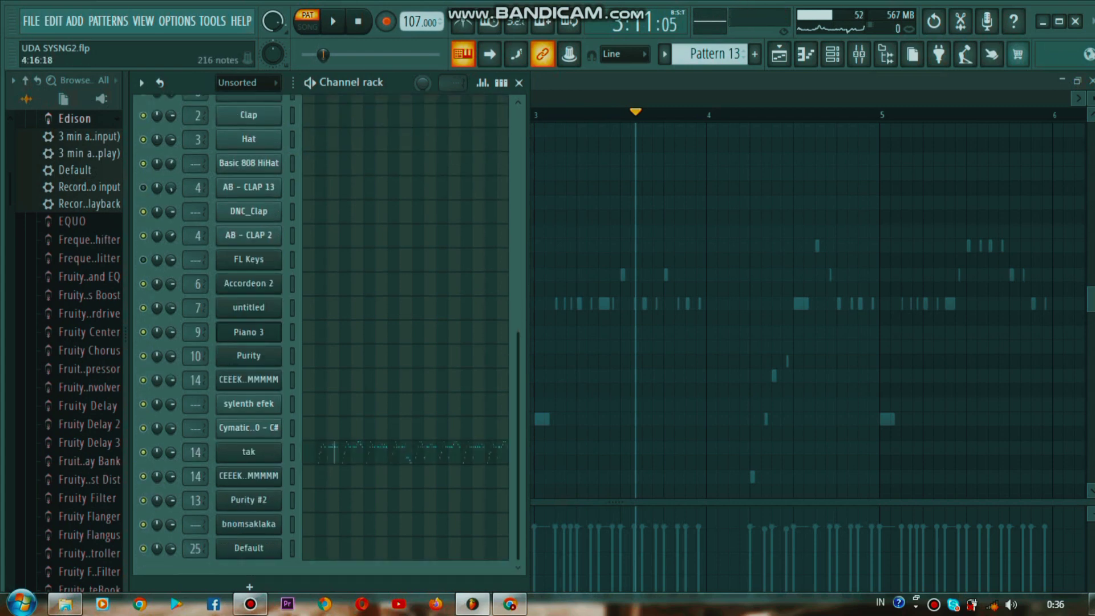
Step: Resume Pattern 13, follow the tak channel's notes along the piano roll, and return to the playlist
key(F6)
key(space)
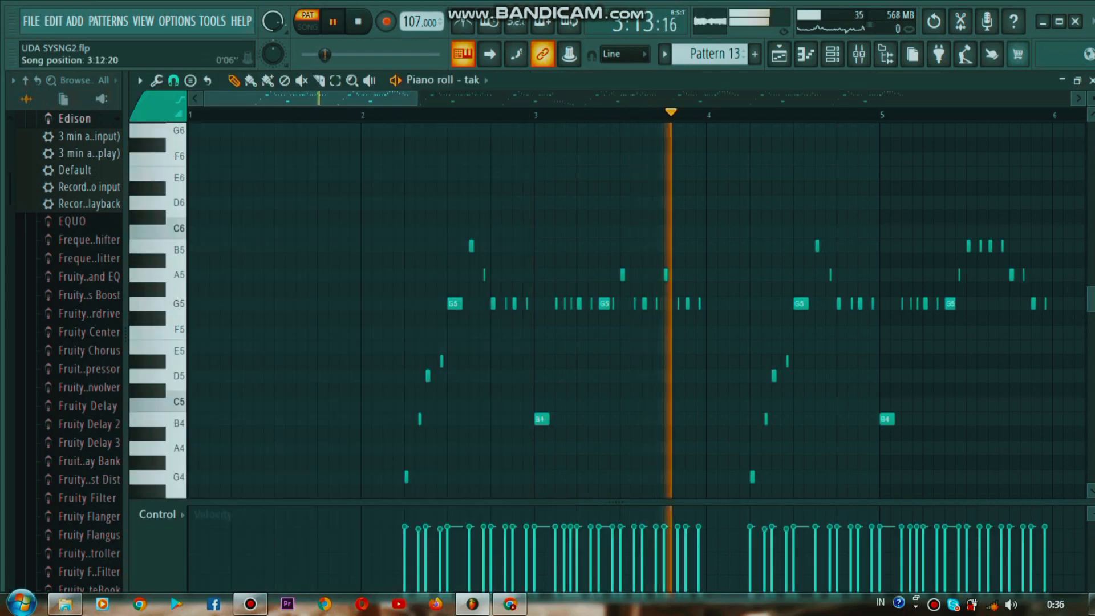
scroll(627, 308, down, 4)
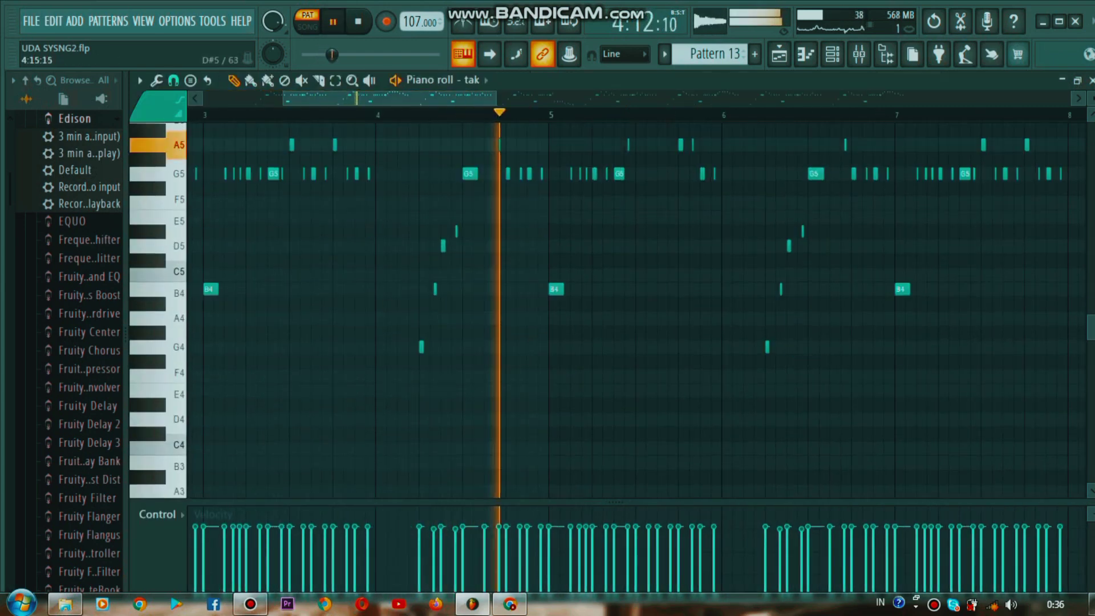
scroll(628, 308, up, 3)
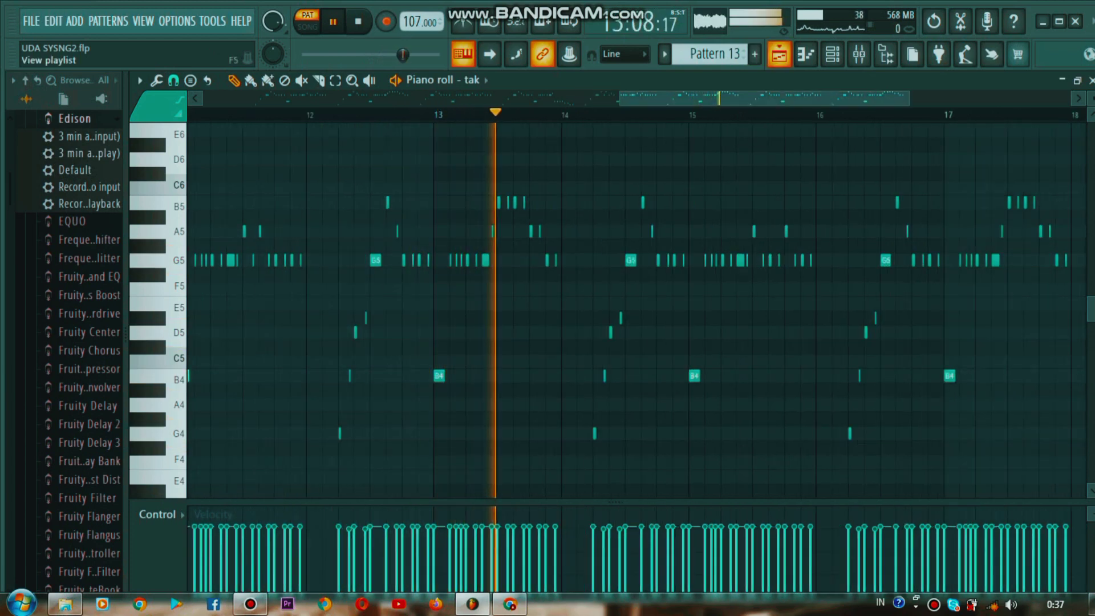
key(F5)
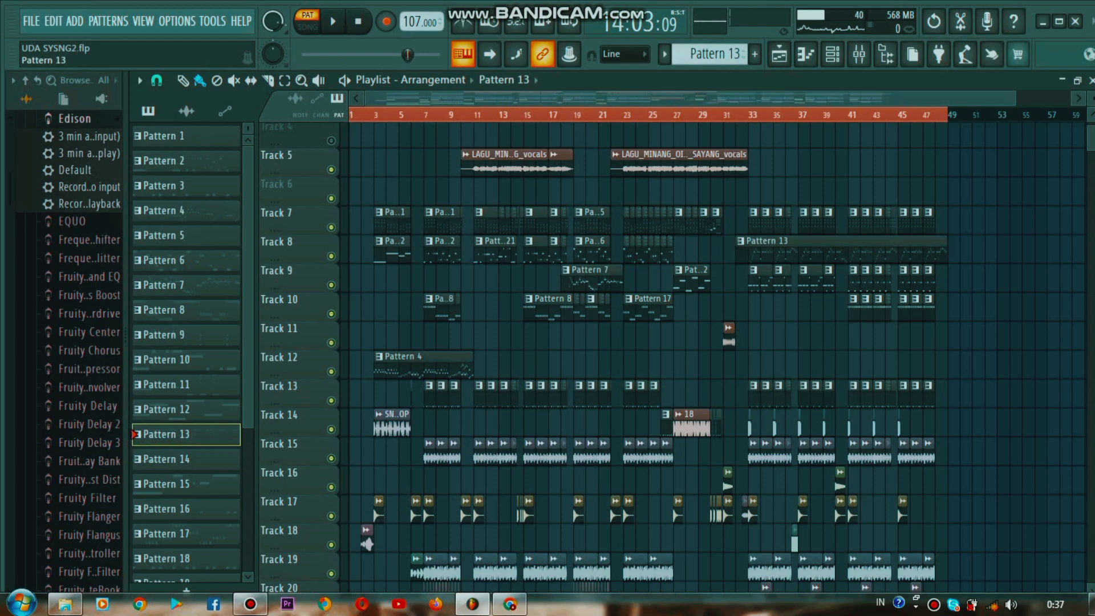
Step: Play Pattern 14, check its channels in the channel rack, and step onward through the patterns to Pattern 28
key(KP_Add)
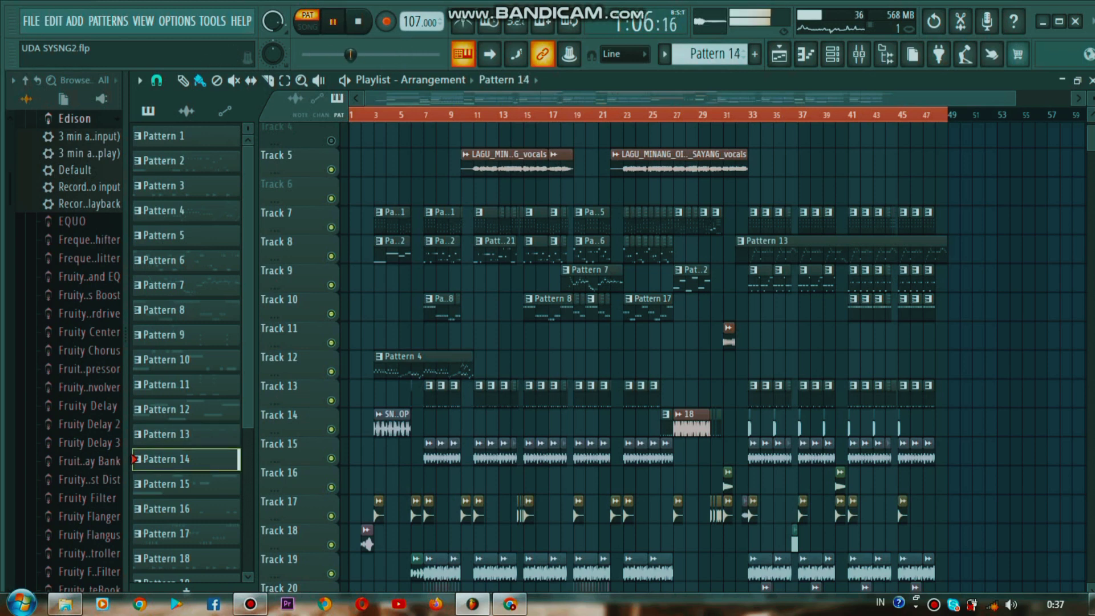
click(832, 54)
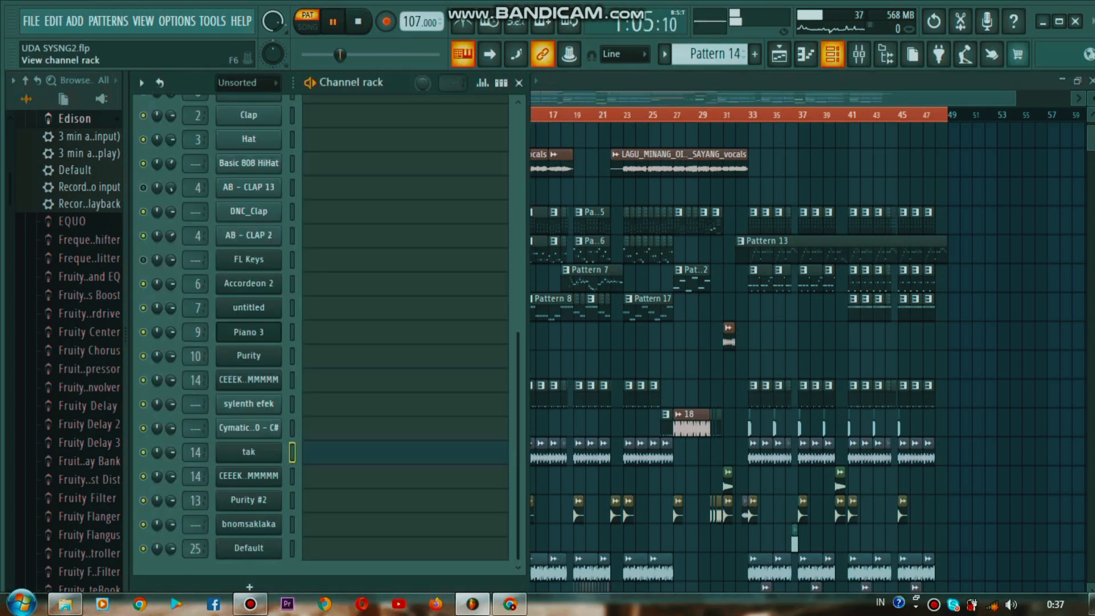
key(F6)
key(KP_Add)
key(KP_Add)
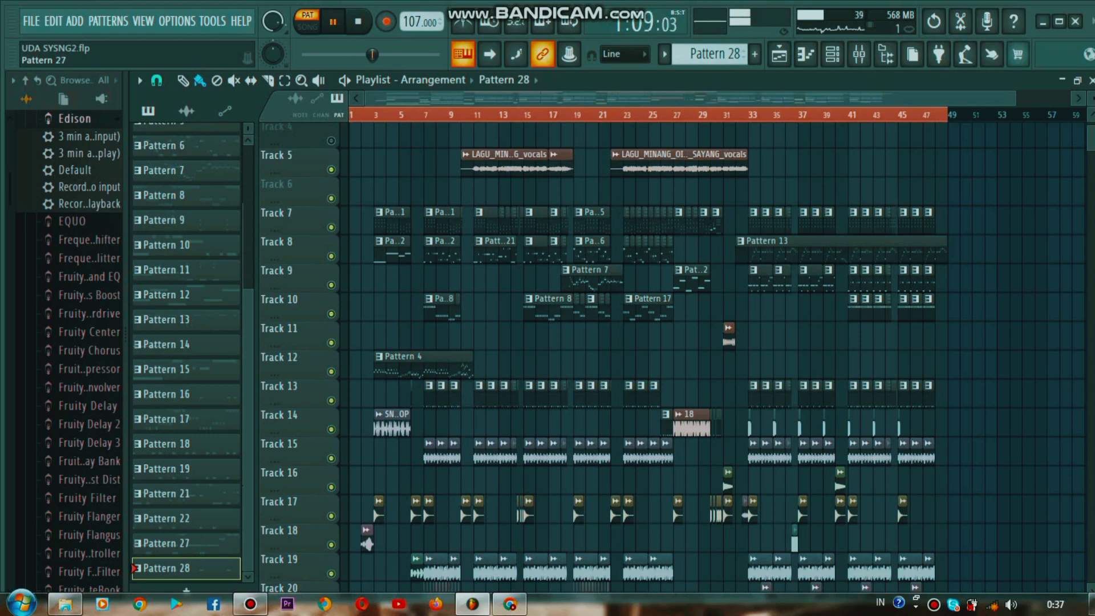
Step: Play Pattern 27, view the notes of its Default channel in the piano roll, and return to the playlist
click(832, 54)
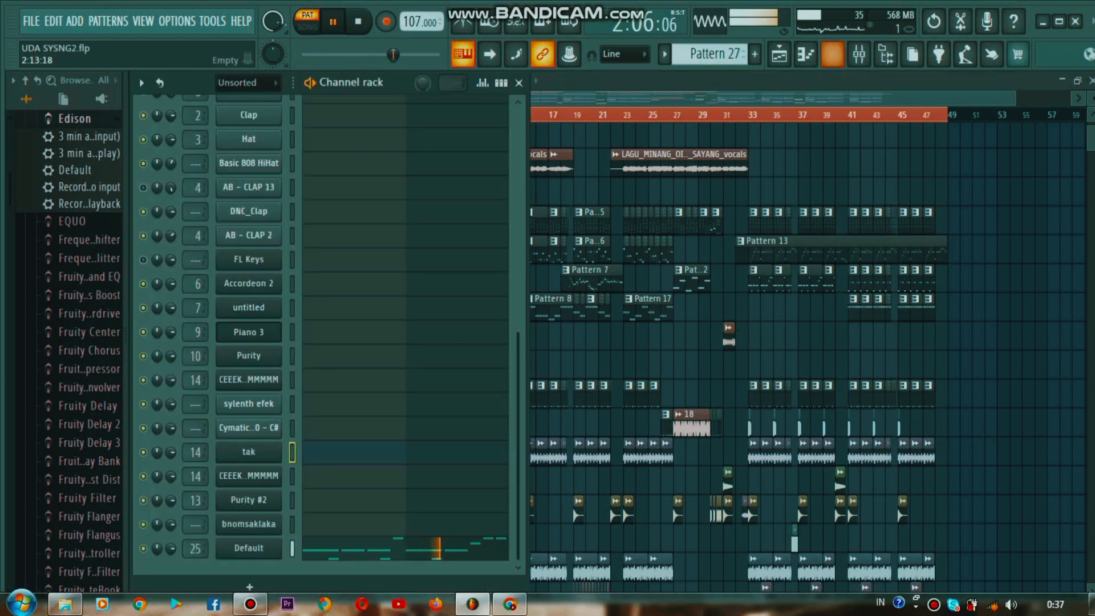
click(490, 549)
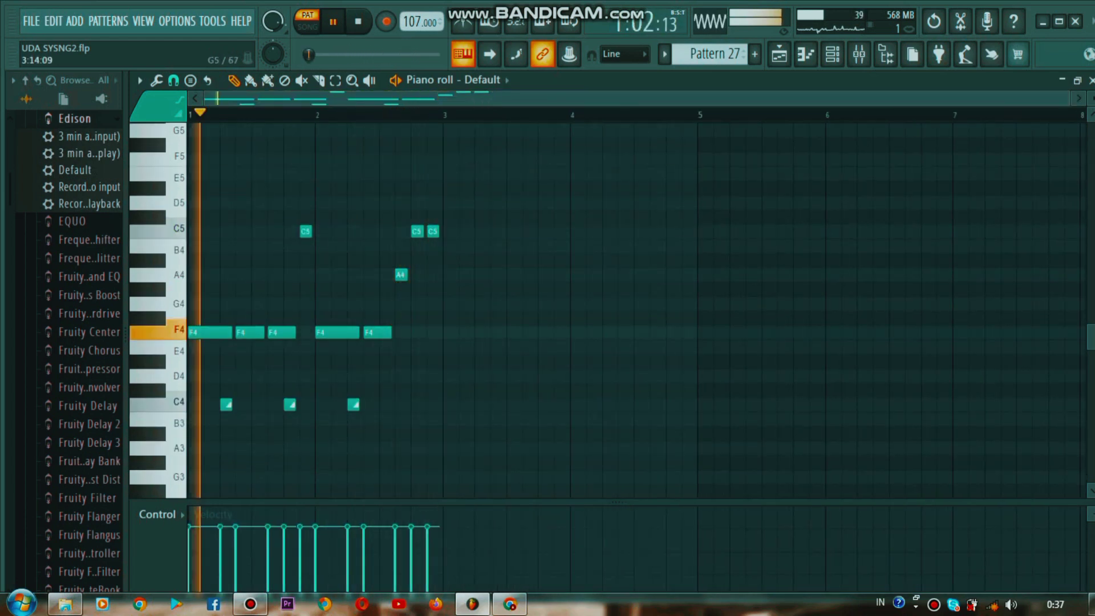
click(780, 54)
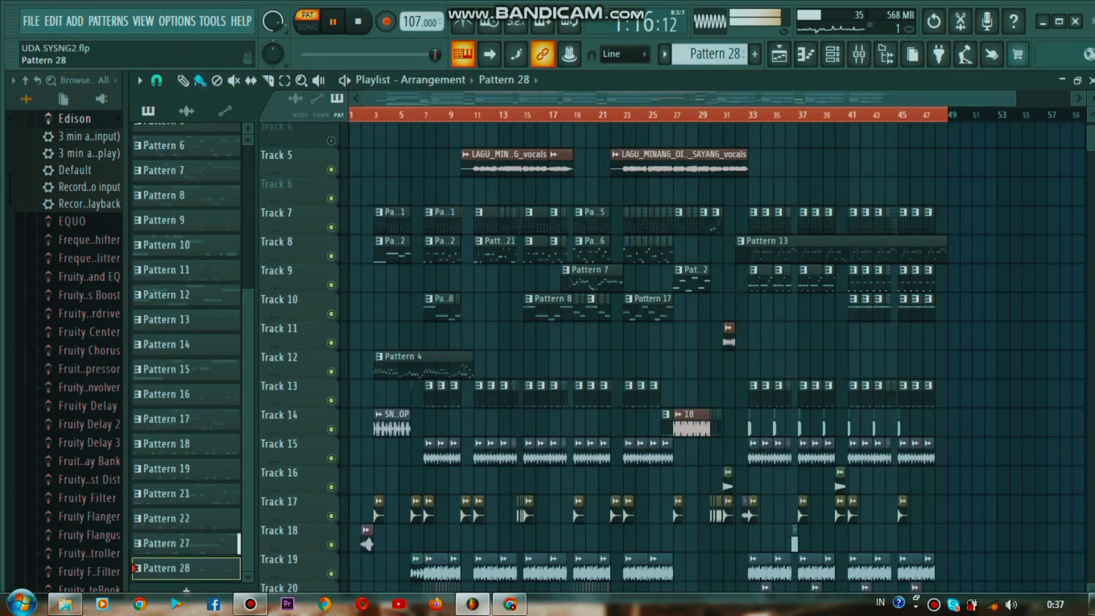
Step: View the notes of Pattern 28's VEC1 Sounds Acid 05 A channel in the piano roll and return to the playlist
click(833, 54)
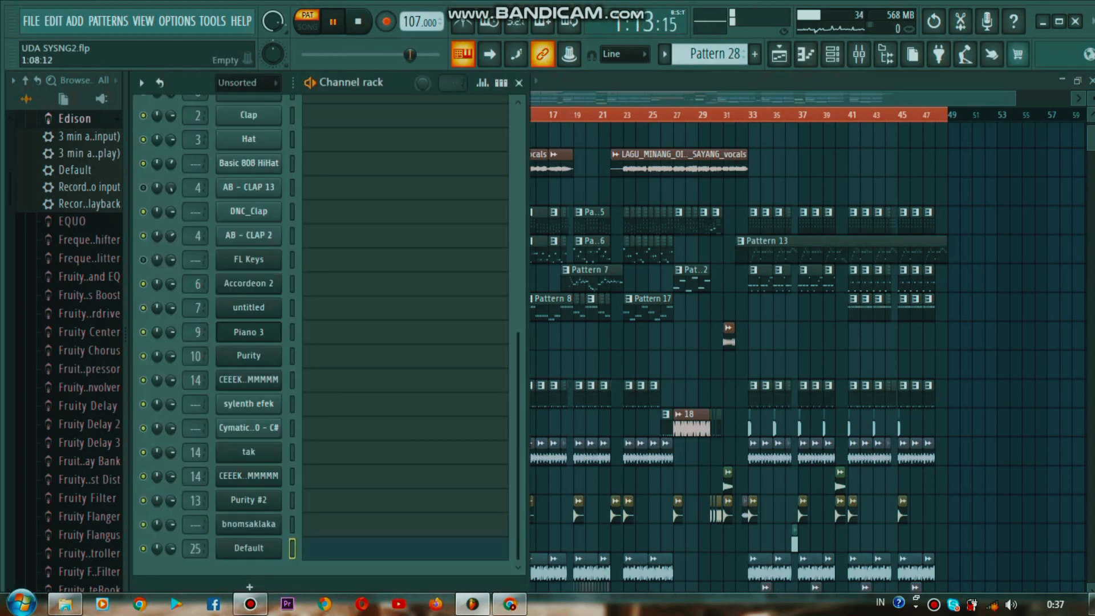
scroll(325, 331, up, 3)
key(F7)
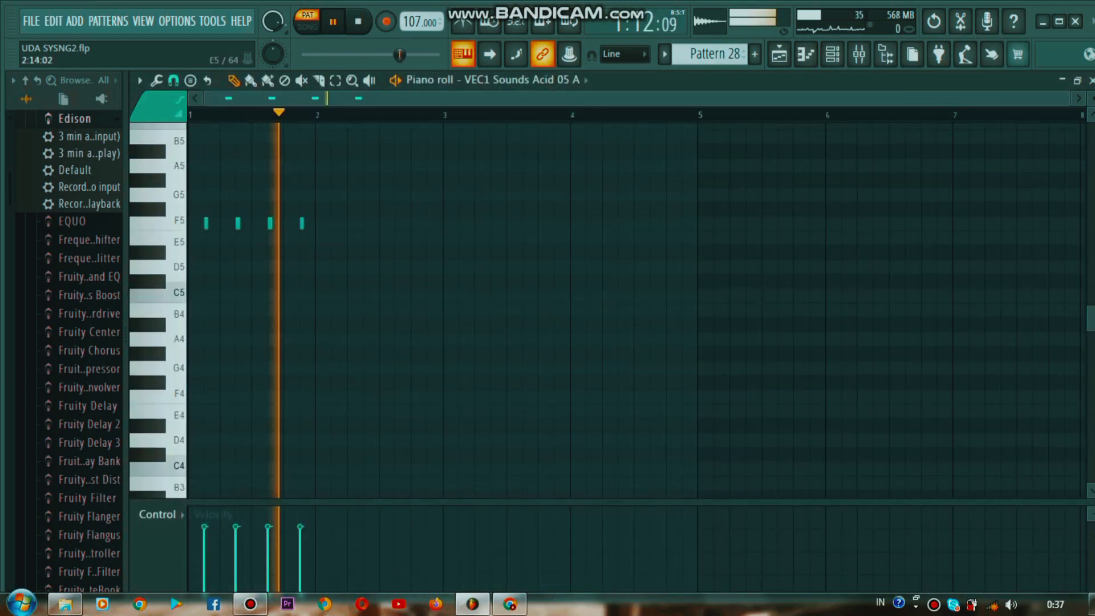
click(779, 54)
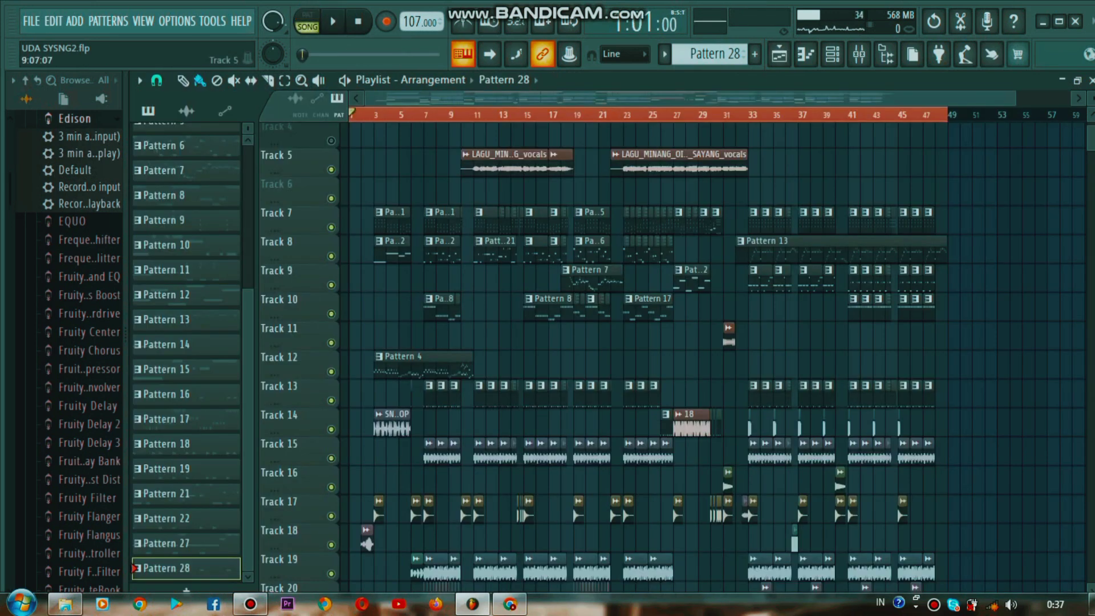
Step: Solo Track 5, play the LAGU_MINANG_OI_UDA_DEN_SAYANG_vocals clips from bar 11, and pause
right_click(331, 169)
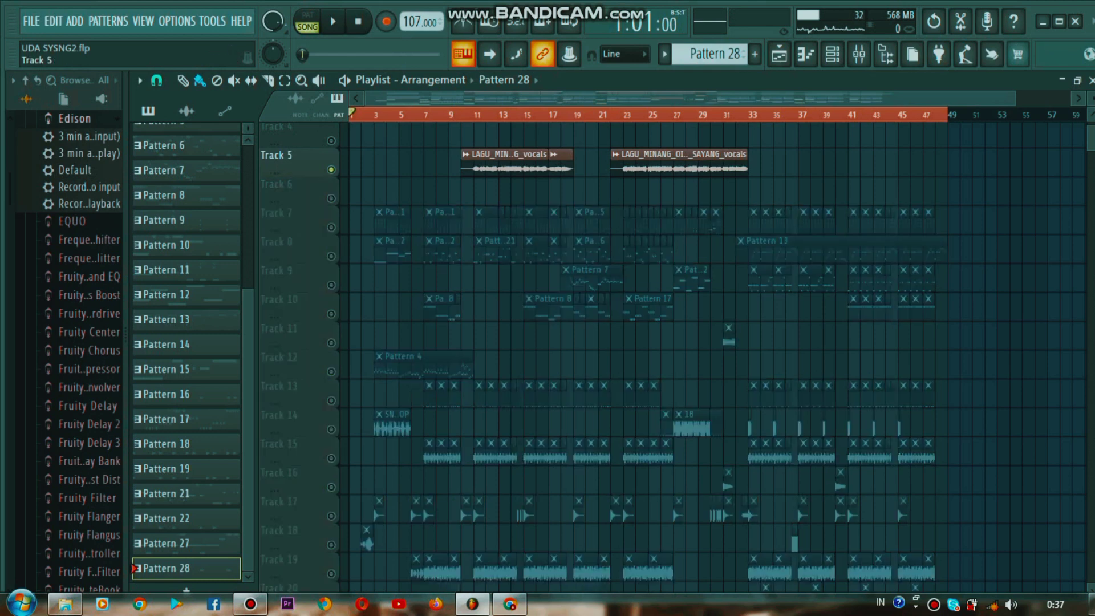
key(space)
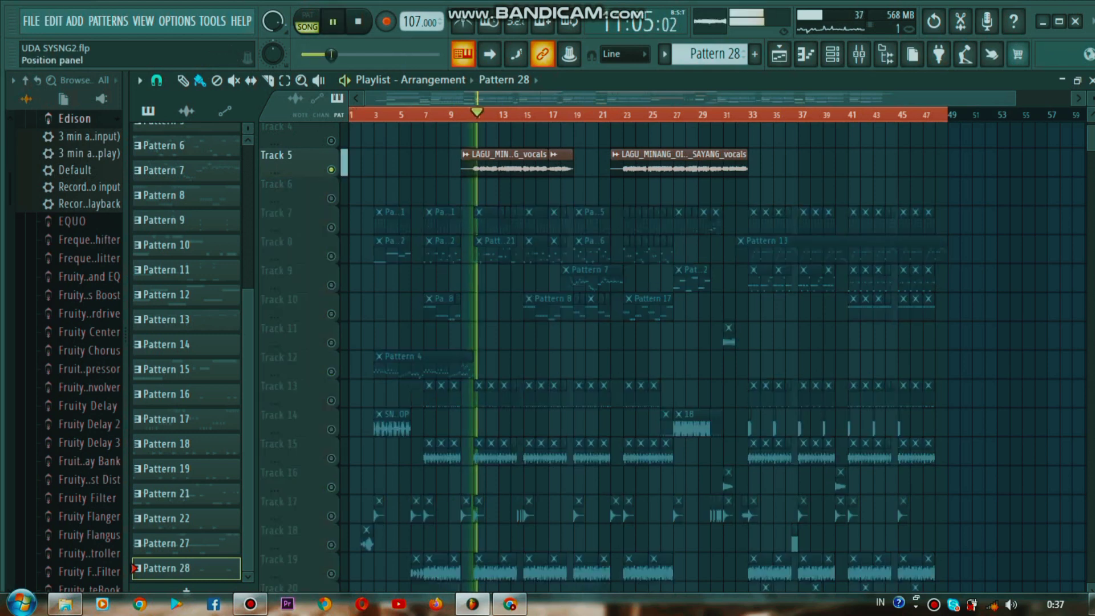
key(Page_Up)
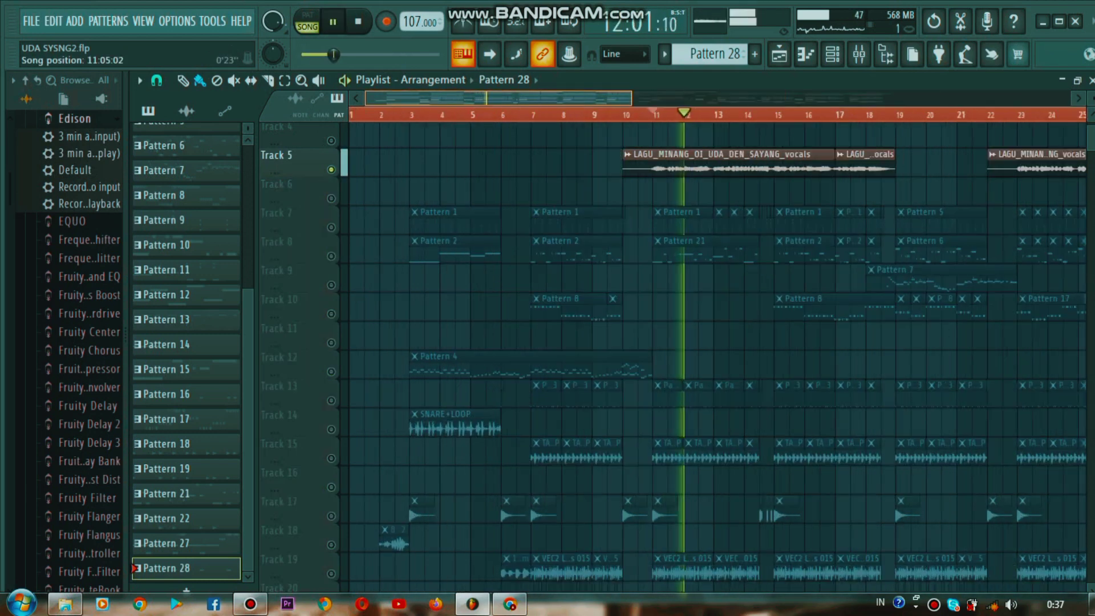
scroll(717, 342, right, 3)
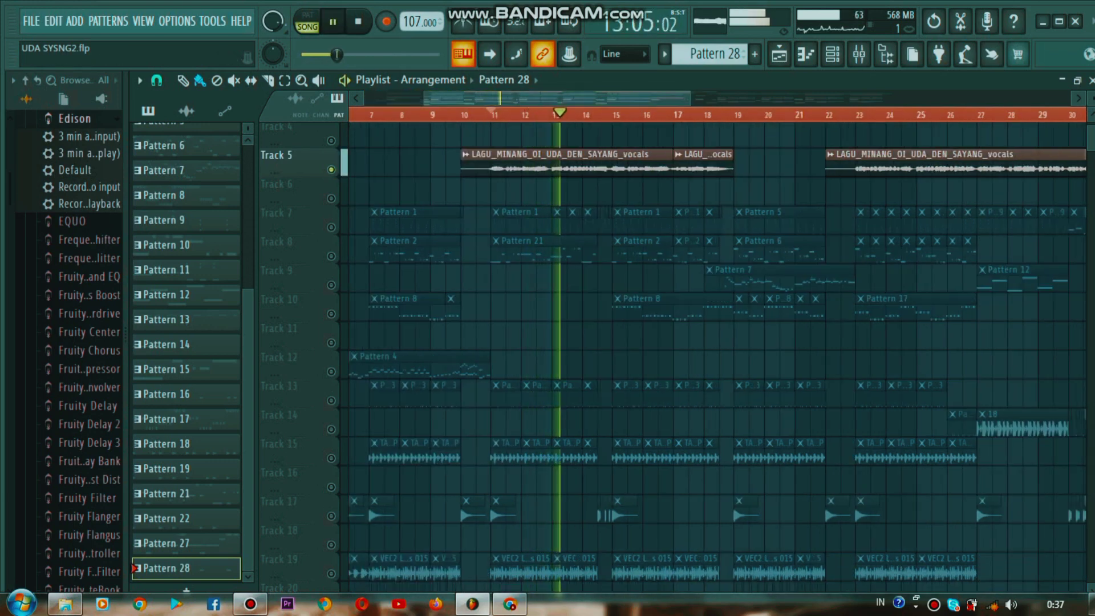
key(space)
Step: Solo and play Track 15, and solo and play Track 17 from bar 11
scroll(320, 363, down, 3)
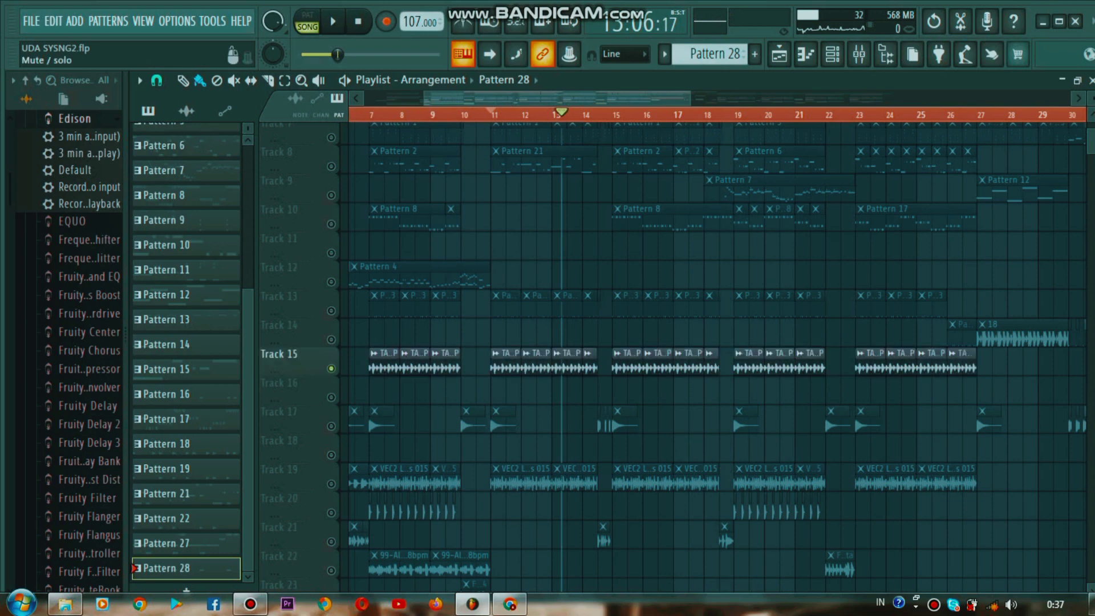
key(space)
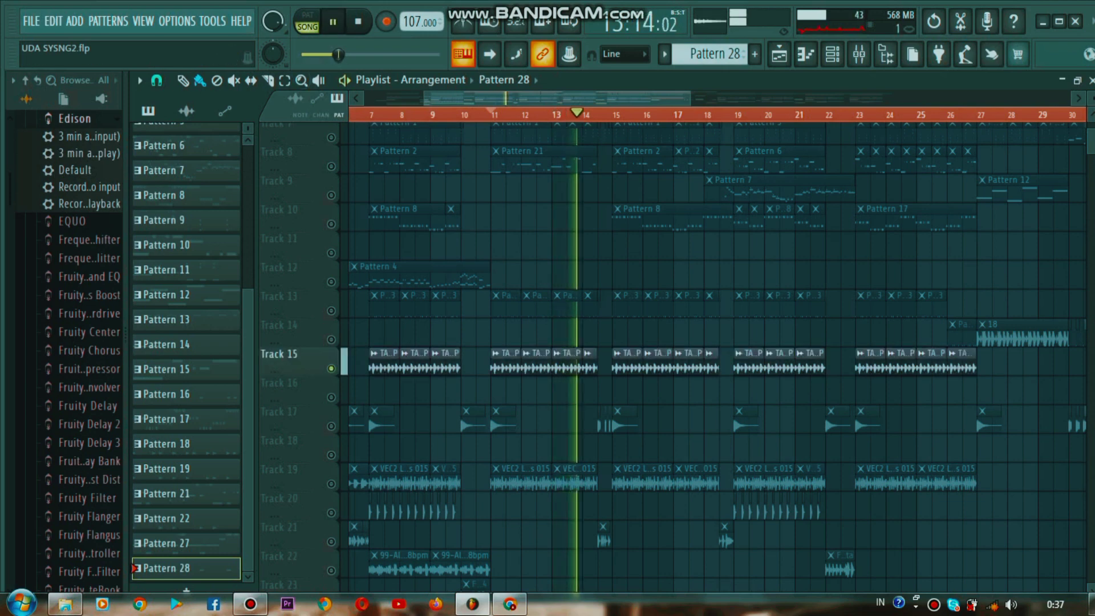
scroll(331, 354, down, 3)
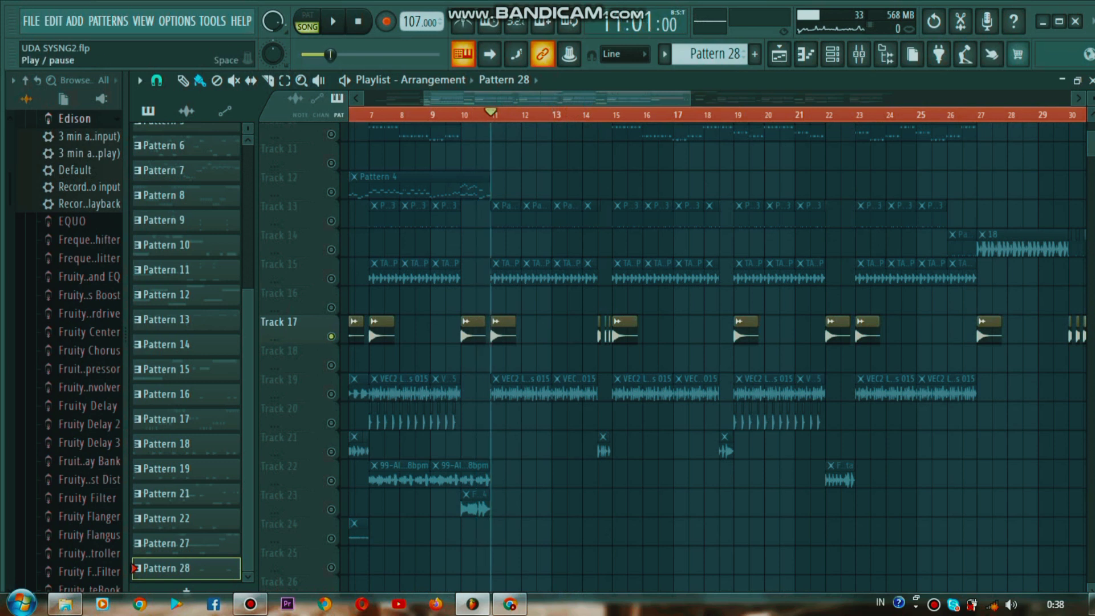
key(space)
Step: Solo Track 19 to play its VEC2 Loops 015 clips, and solo Track 20 to play its short samples around bar 7
click(280, 379)
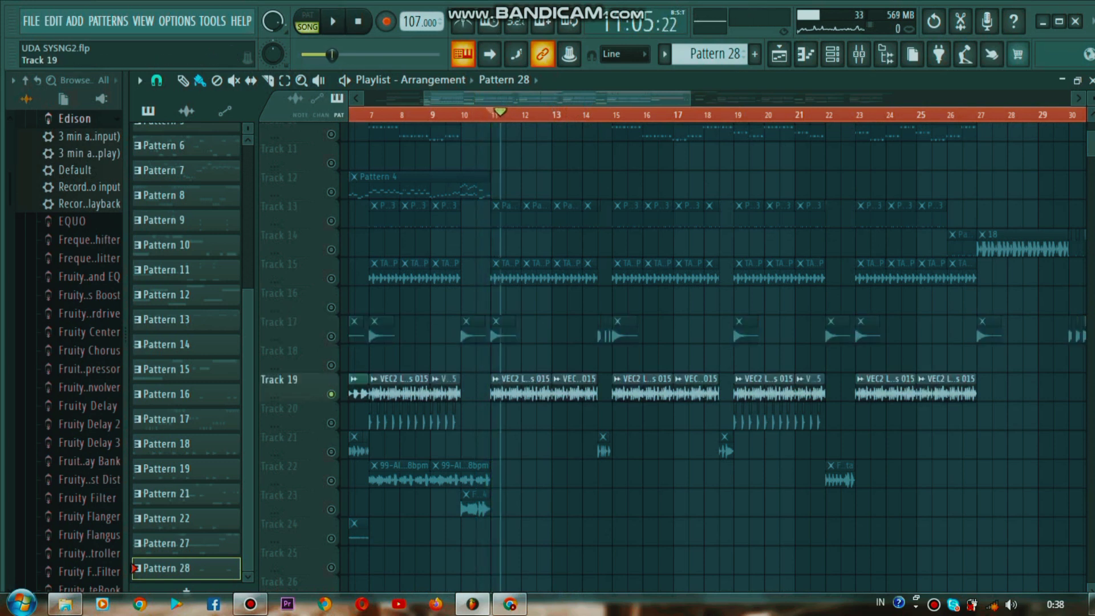
key(ctrl+space)
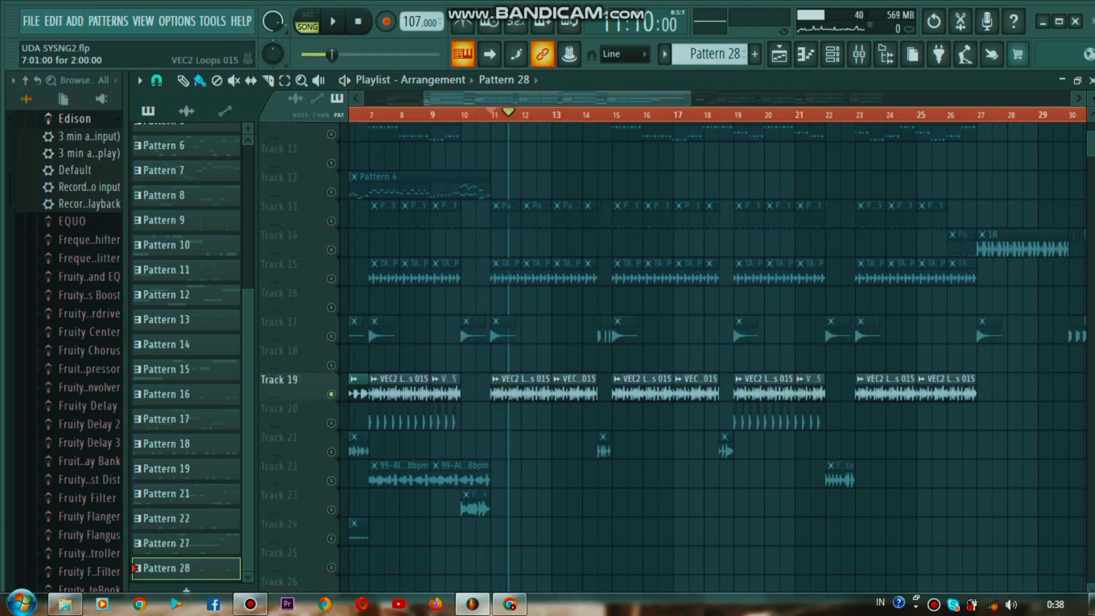
click(279, 408)
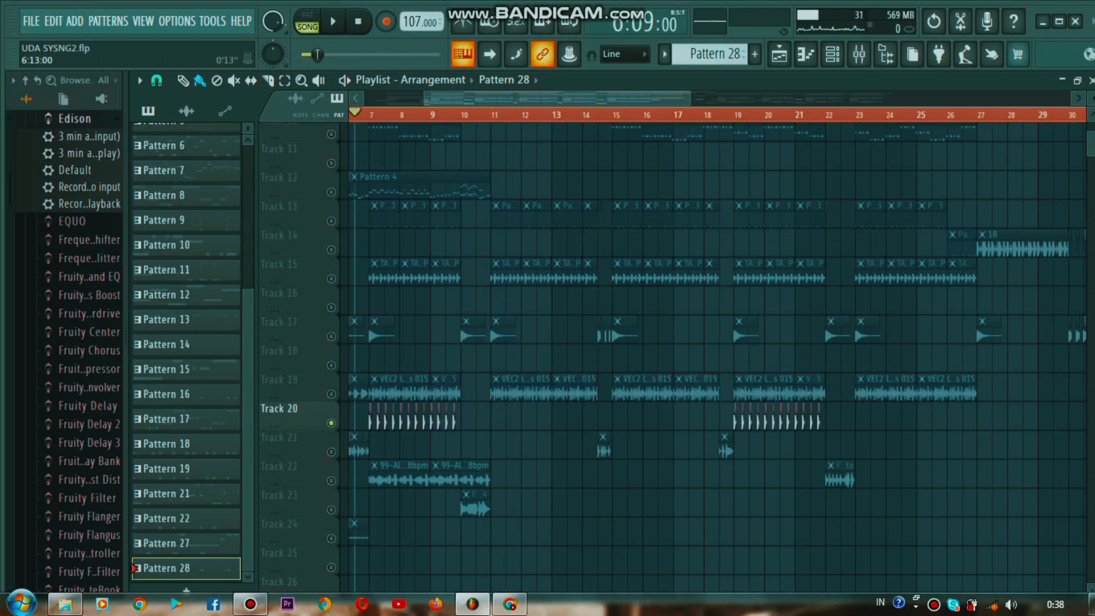
scroll(713, 342, down, 3)
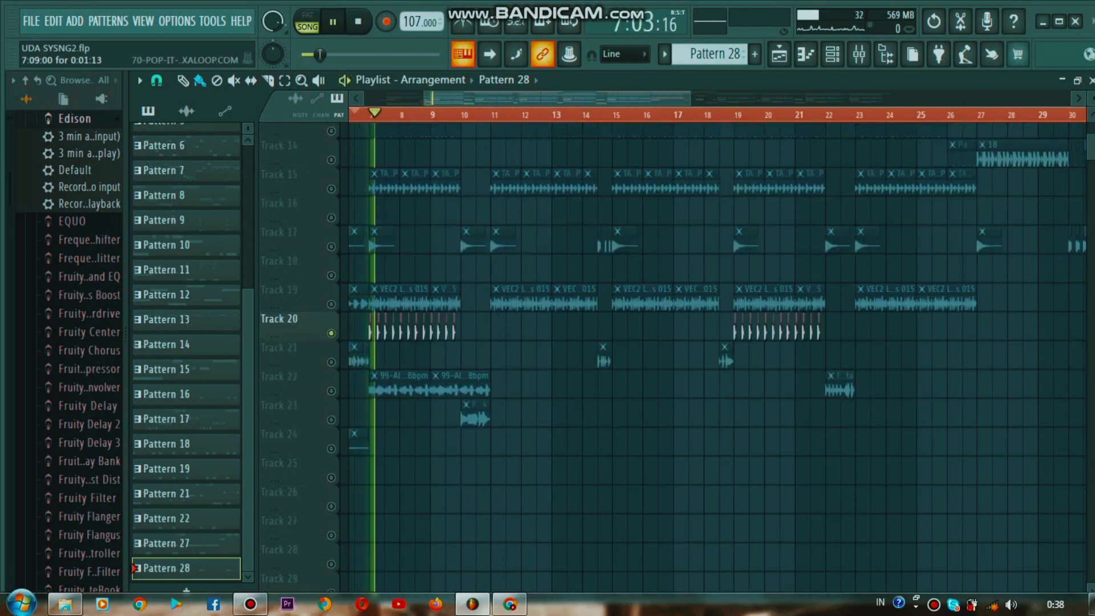
scroll(713, 342, left, 5)
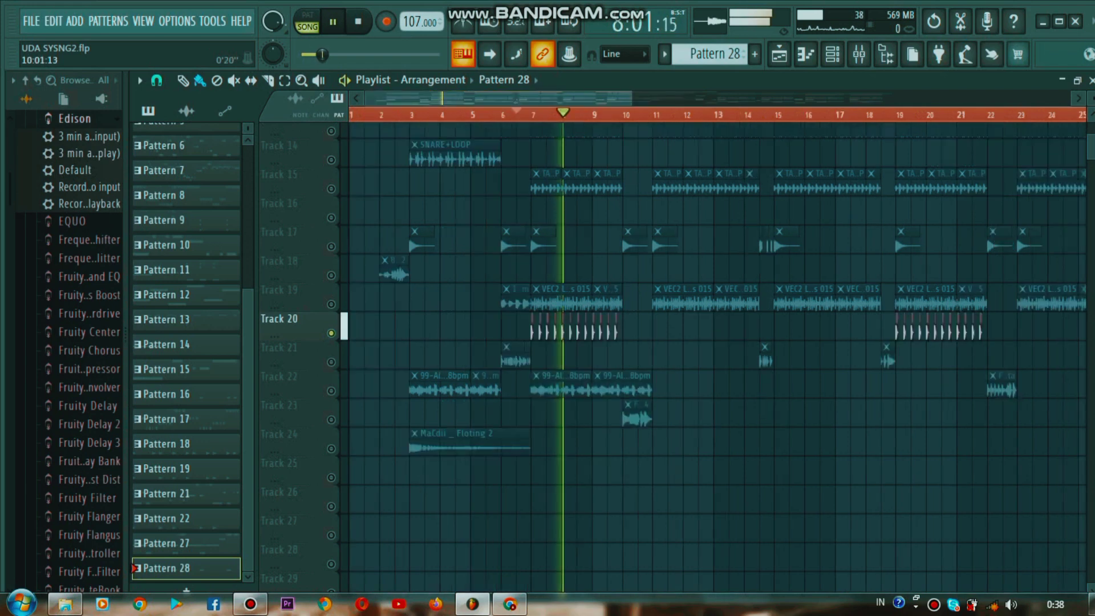
scroll(713, 342, up, 2)
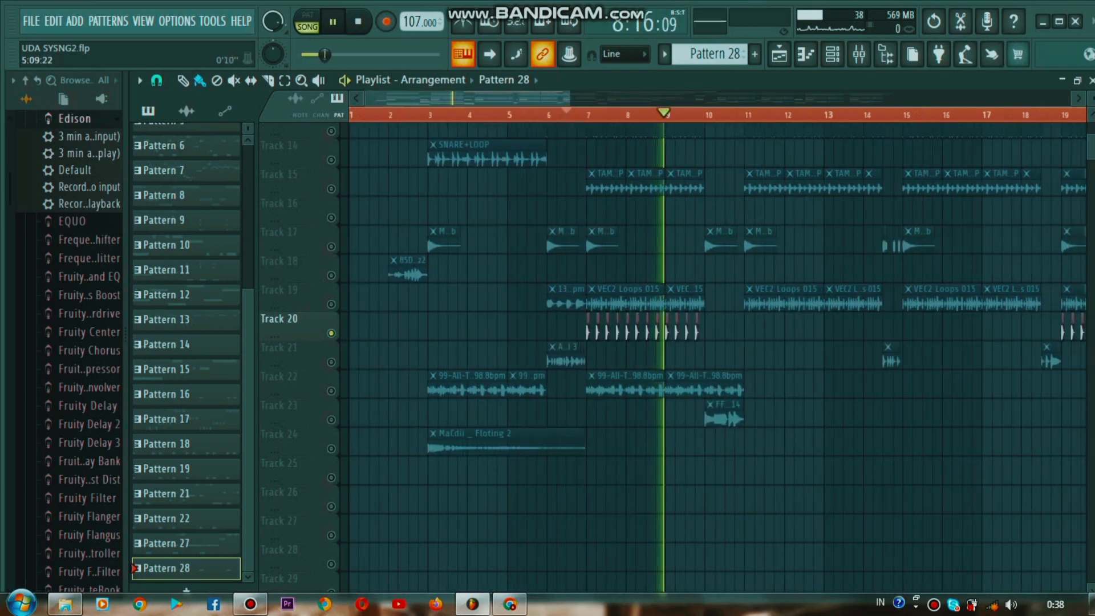
Step: Restart playback from bar 6, unmute Track 22 to hear it together with Track 20, and pause
click(557, 115)
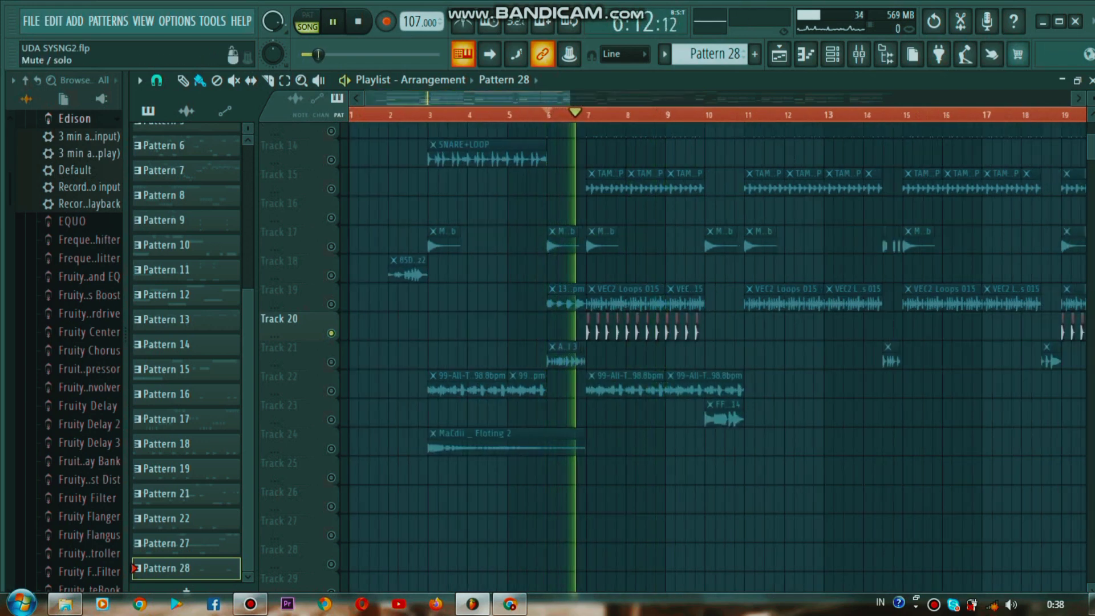
click(331, 391)
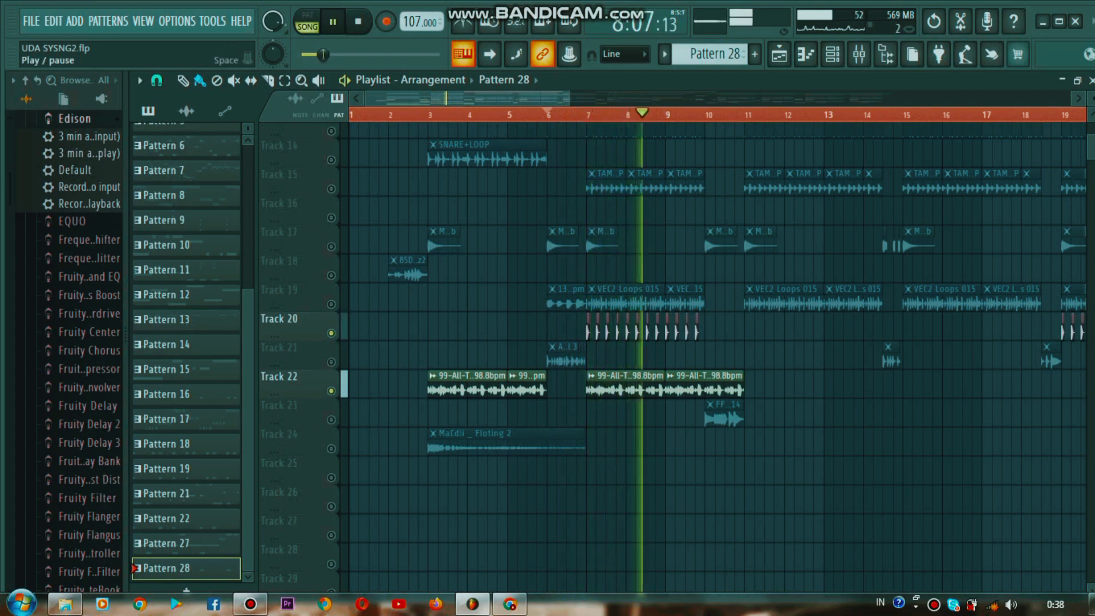
key(space)
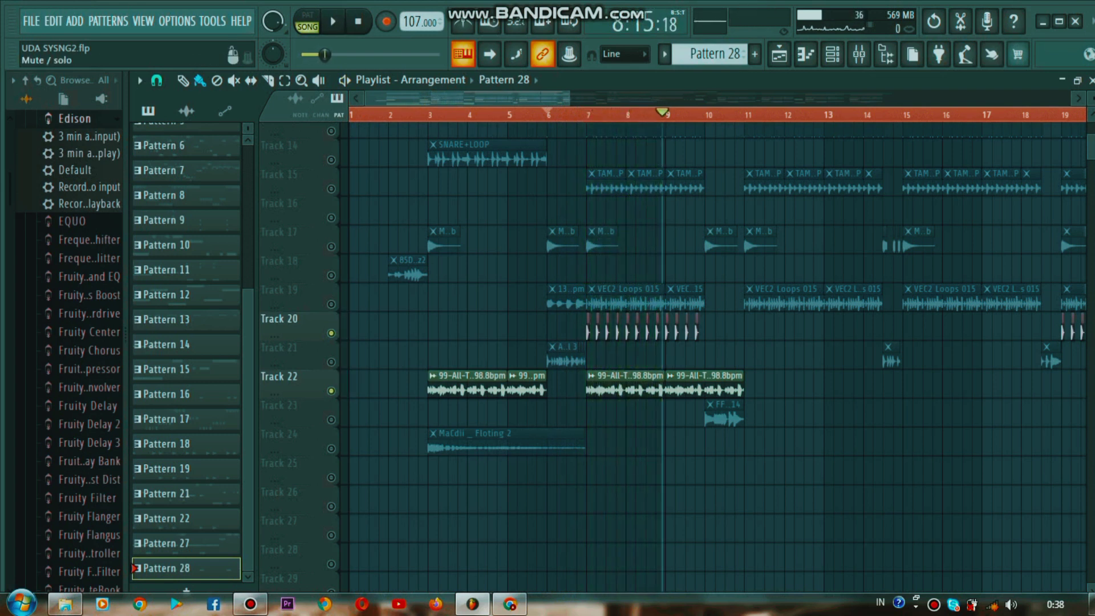
Step: Solo and play Track 21's fill from bar 6, and solo and play Track 18's clip at bar 2
click(279, 348)
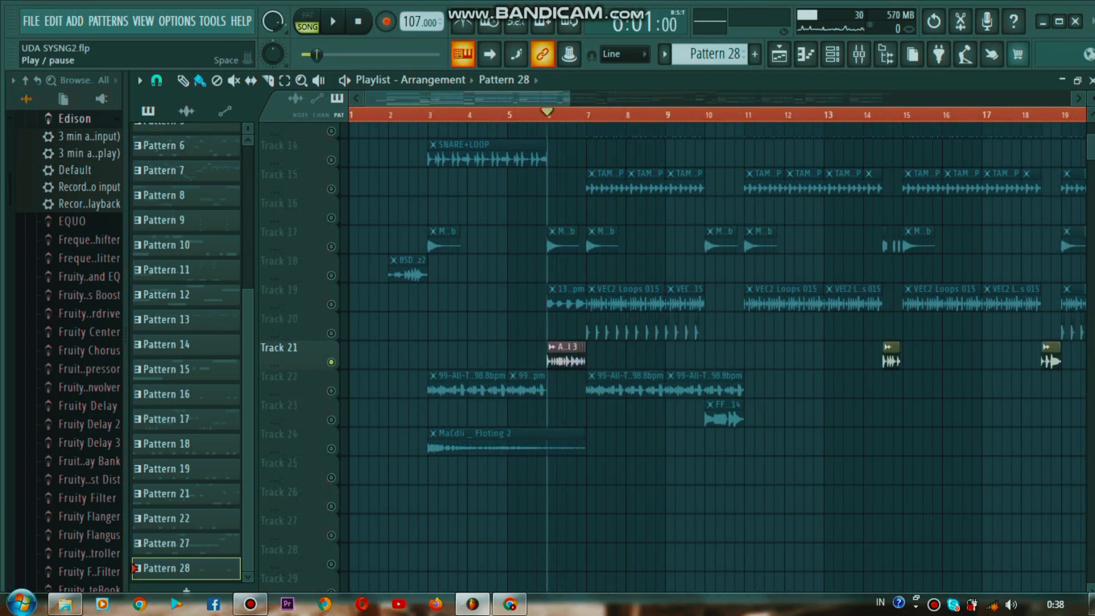
key(space)
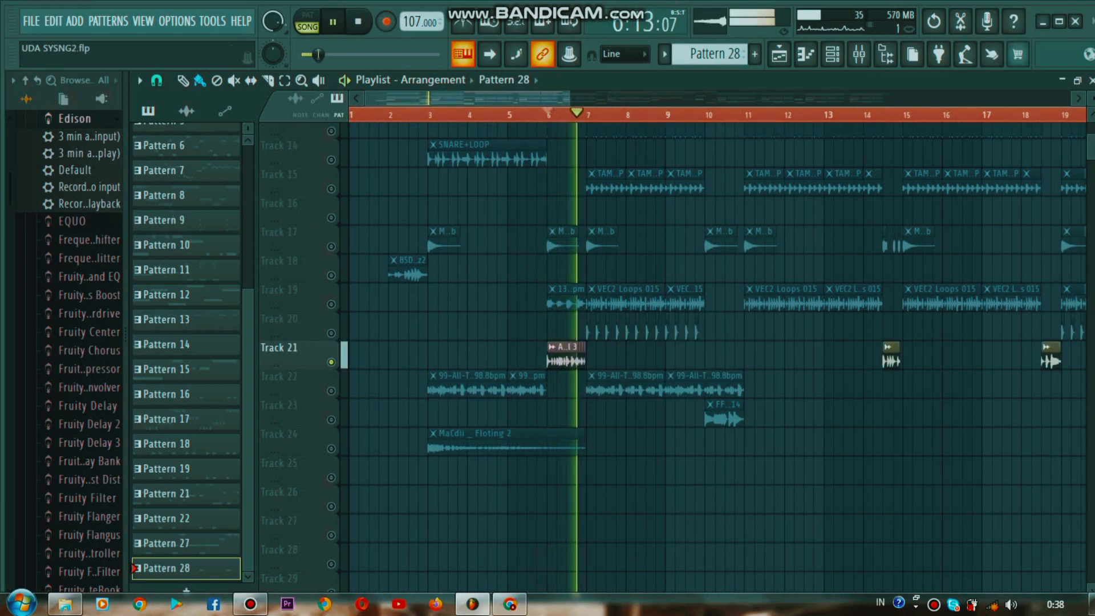
key(space)
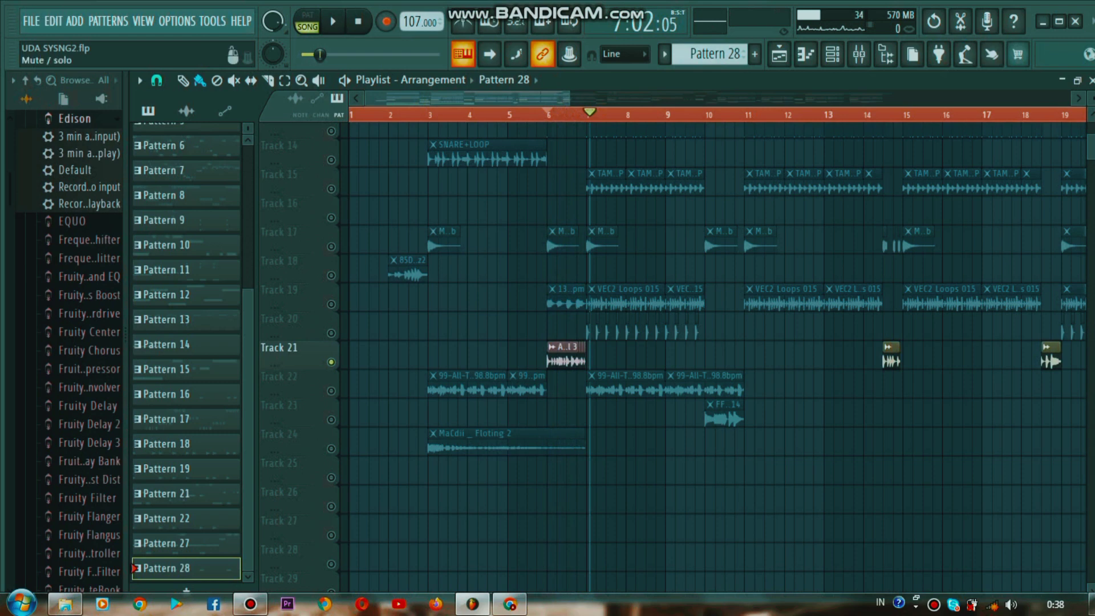
key(space)
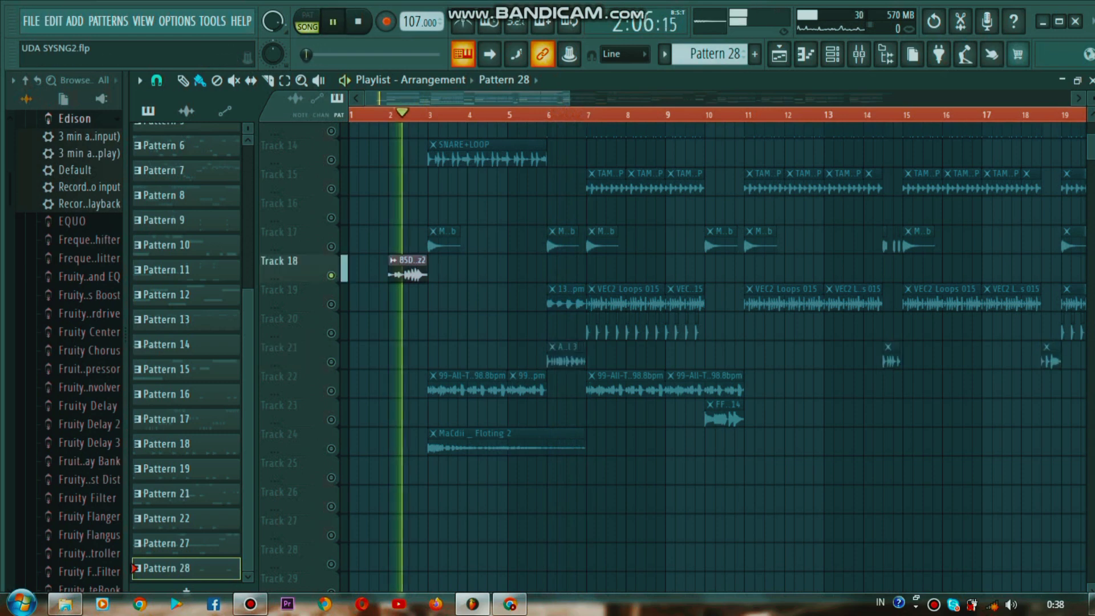
key(space)
Step: Solo Track 24 and play its MaCdii _ Floting 2 clip from bar 3
scroll(331, 358, down, 3)
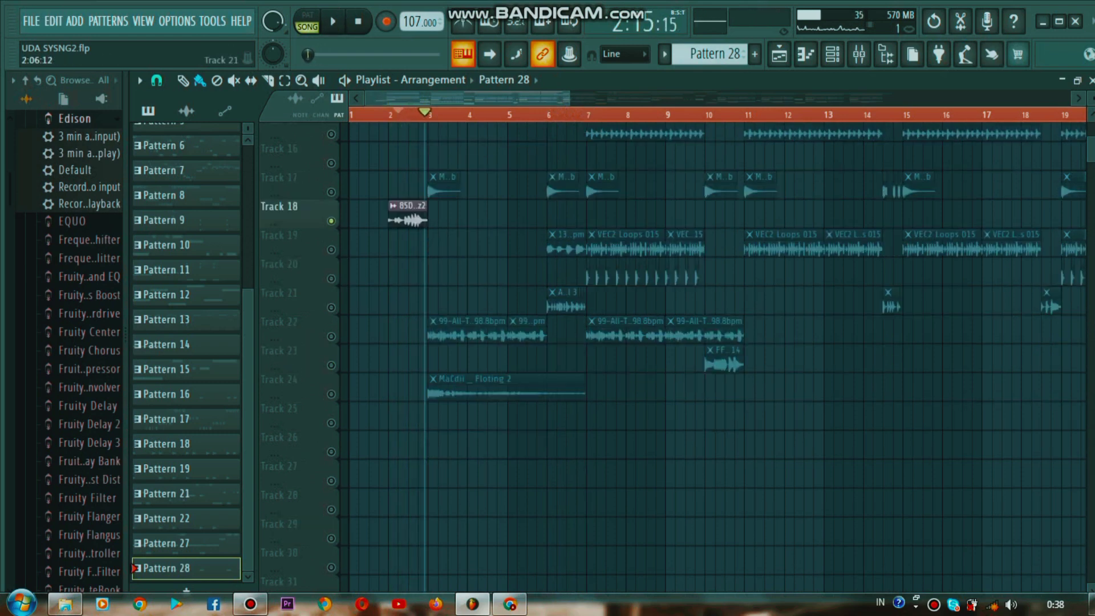
right_click(331, 359)
key(space)
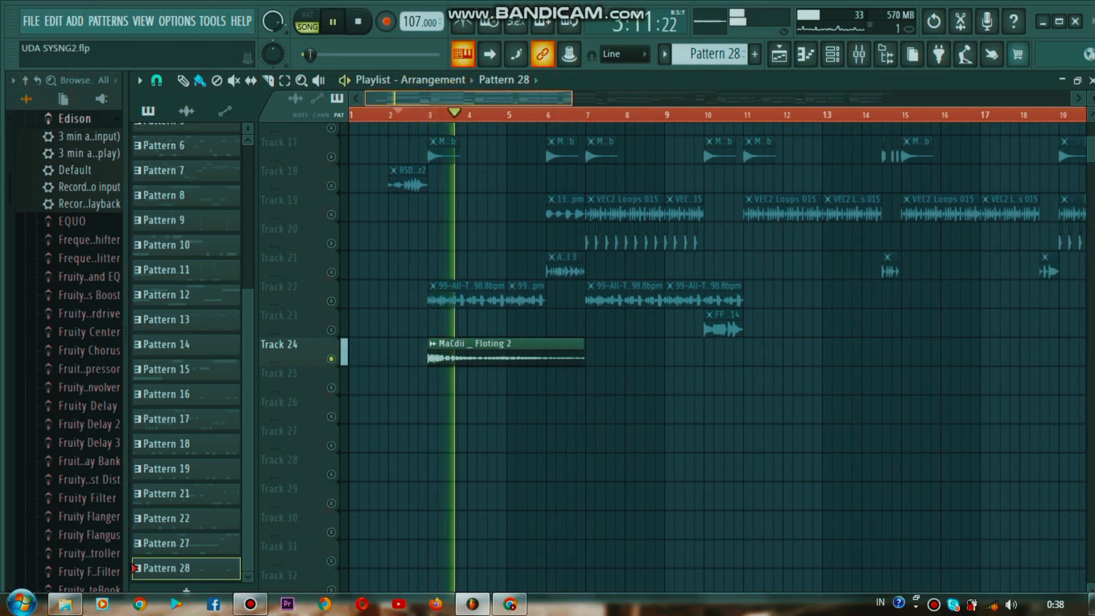
Step: Solo Track 23 and play its short fill clip from bar 10
scroll(571, 319, down, 2)
right_click(330, 330)
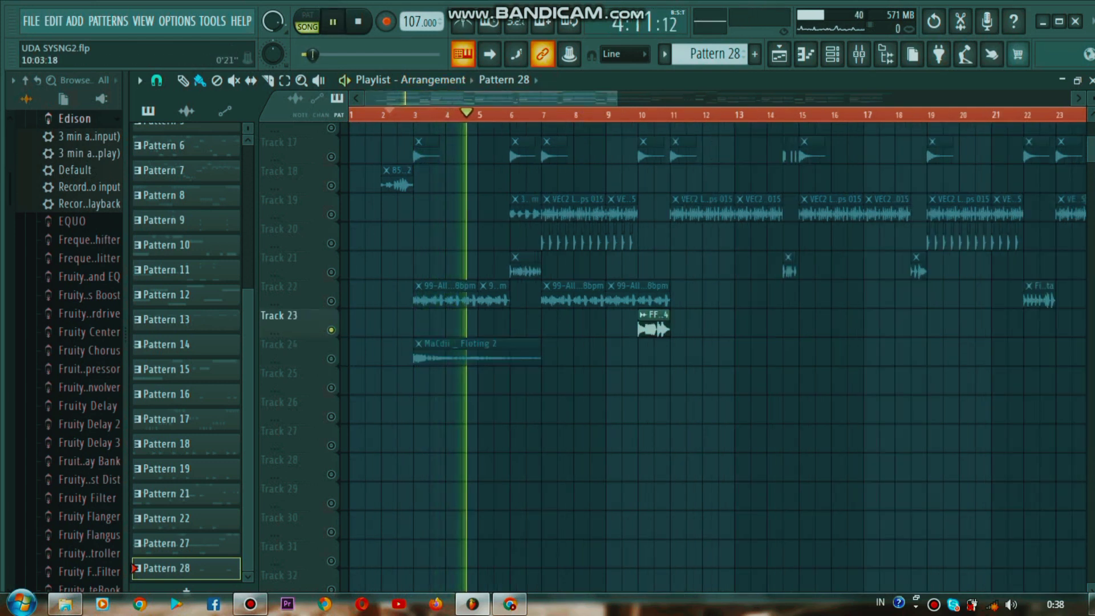
click(638, 115)
scroll(713, 354, right, 3)
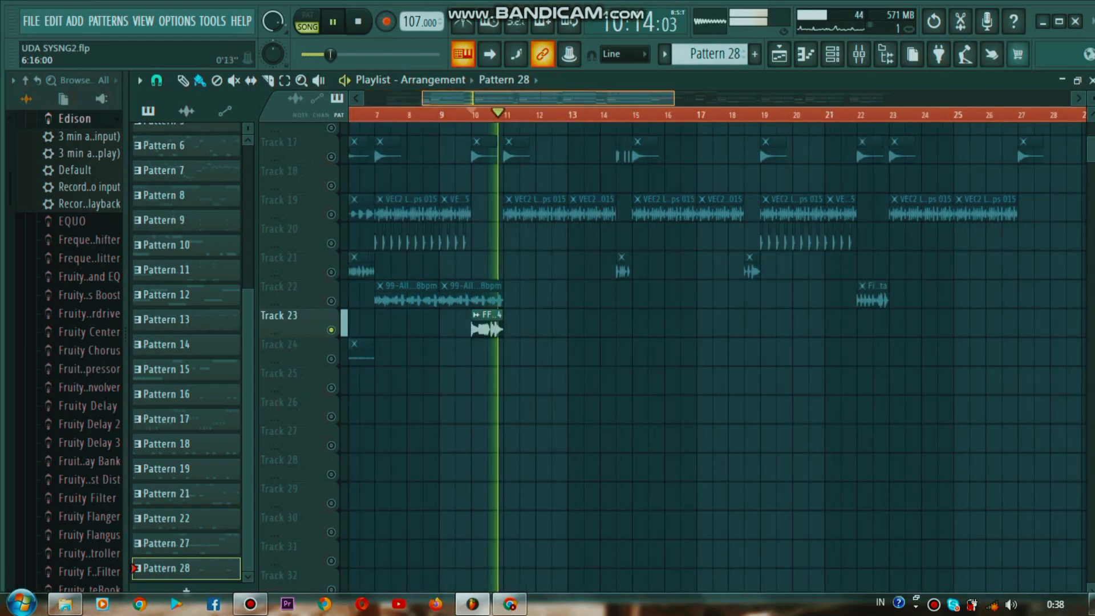
Step: Solo Track 21, play its fill from bar 14, inspect the FIL dutdat sample's settings, and close them
right_click(331, 272)
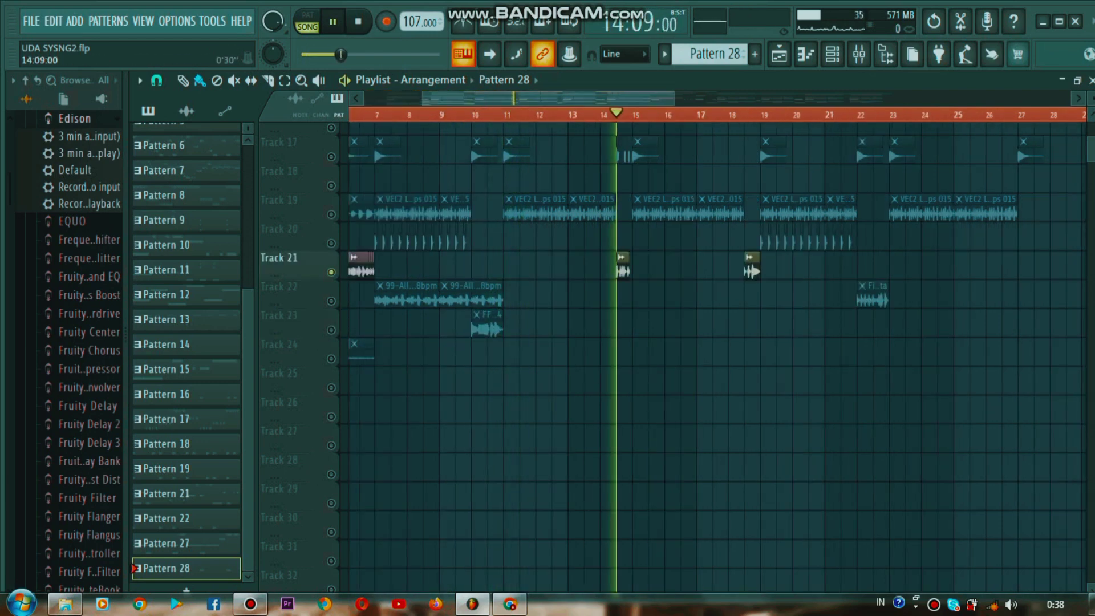
click(186, 111)
click(186, 436)
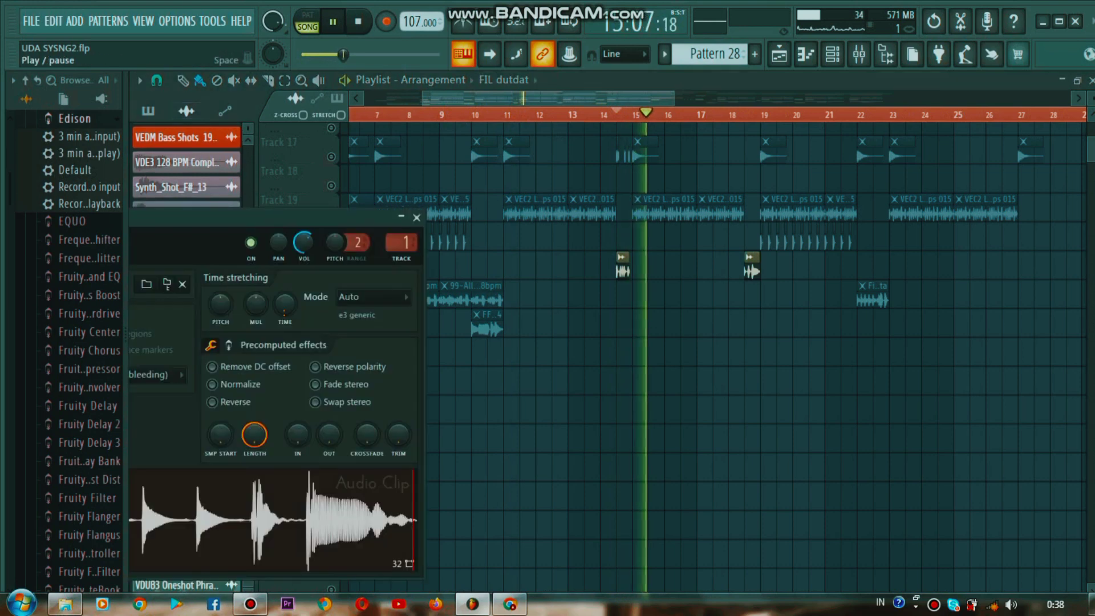
click(333, 21)
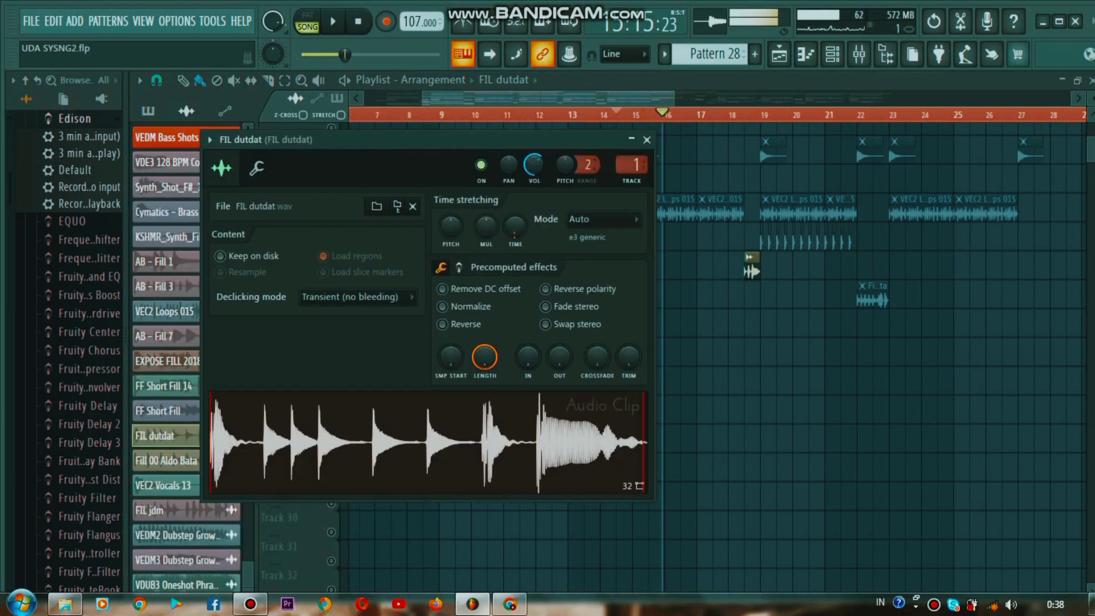
key(Escape)
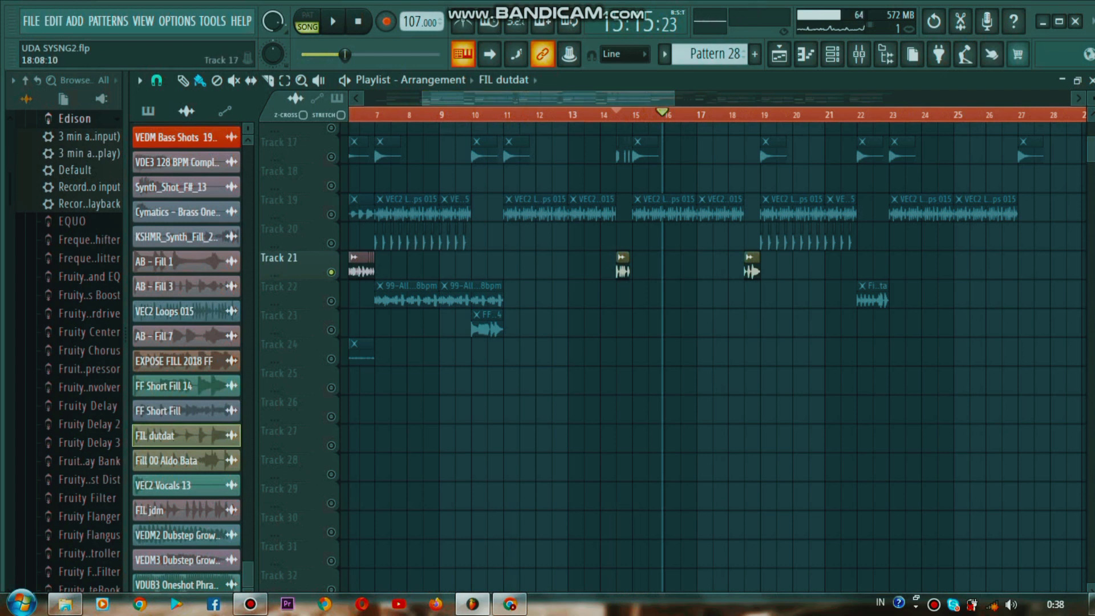
Step: Solo Track 22 to play its fill at bar 22, and solo Track 14 to play the 18 clip from bar 27
click(280, 287)
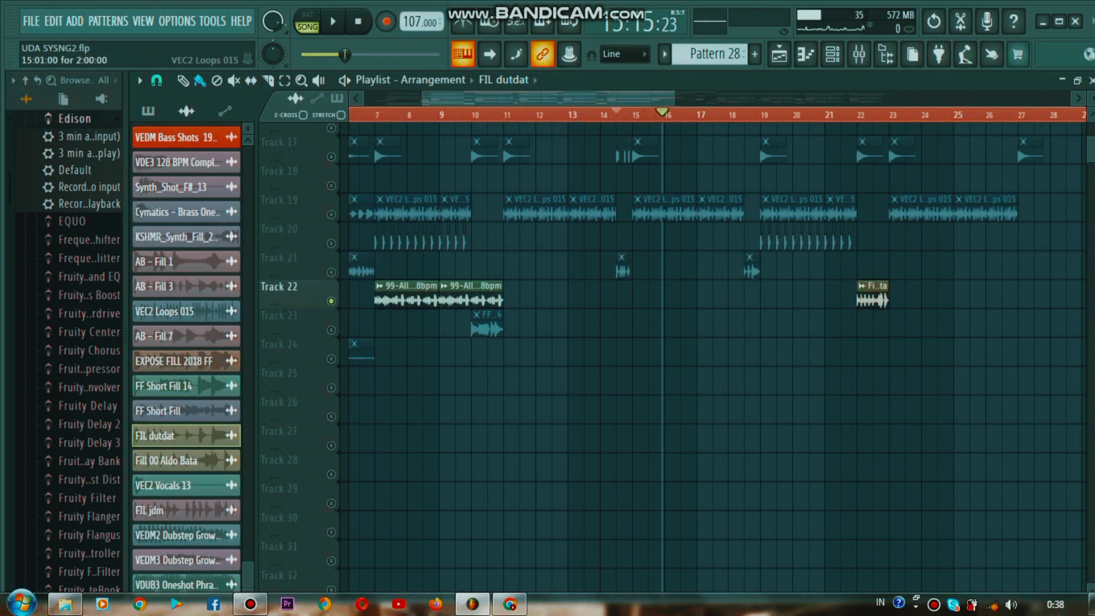
key(space)
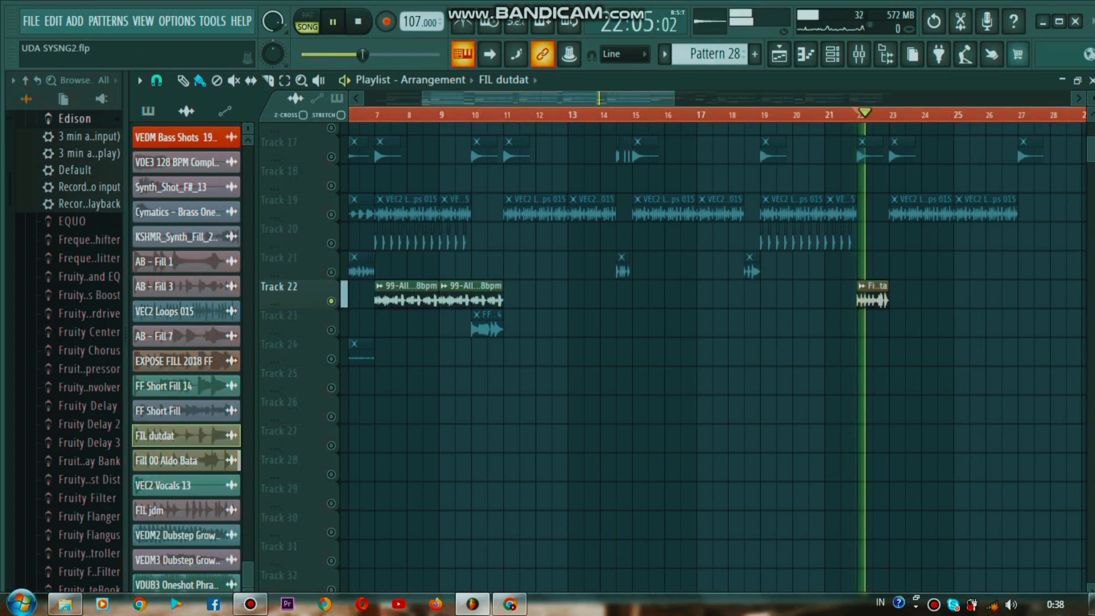
scroll(279, 479, up, 5)
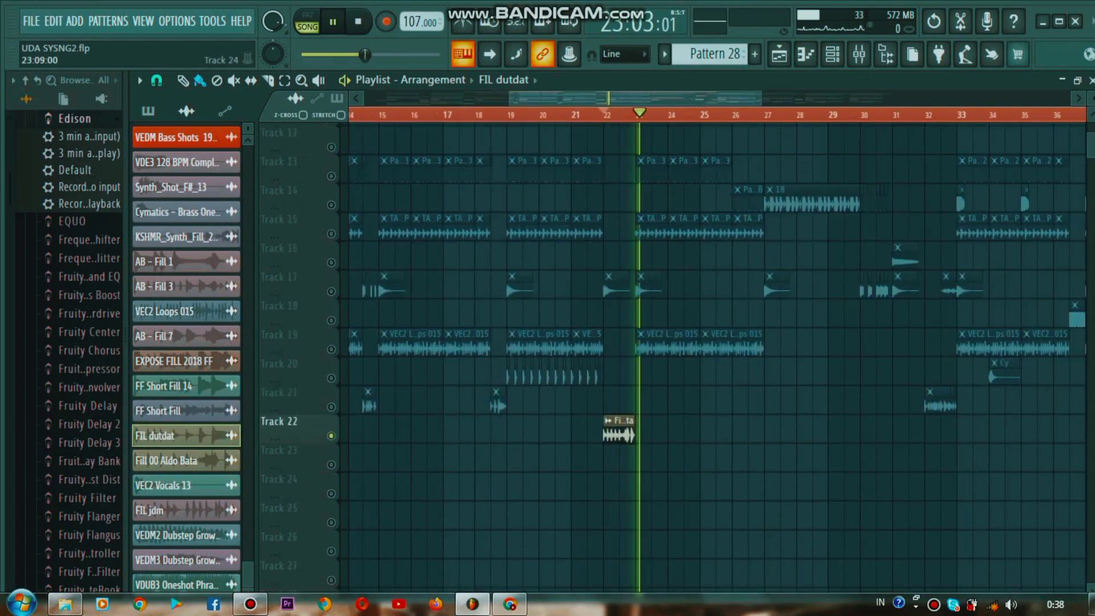
scroll(279, 353, up, 5)
scroll(280, 354, down, 2)
click(280, 281)
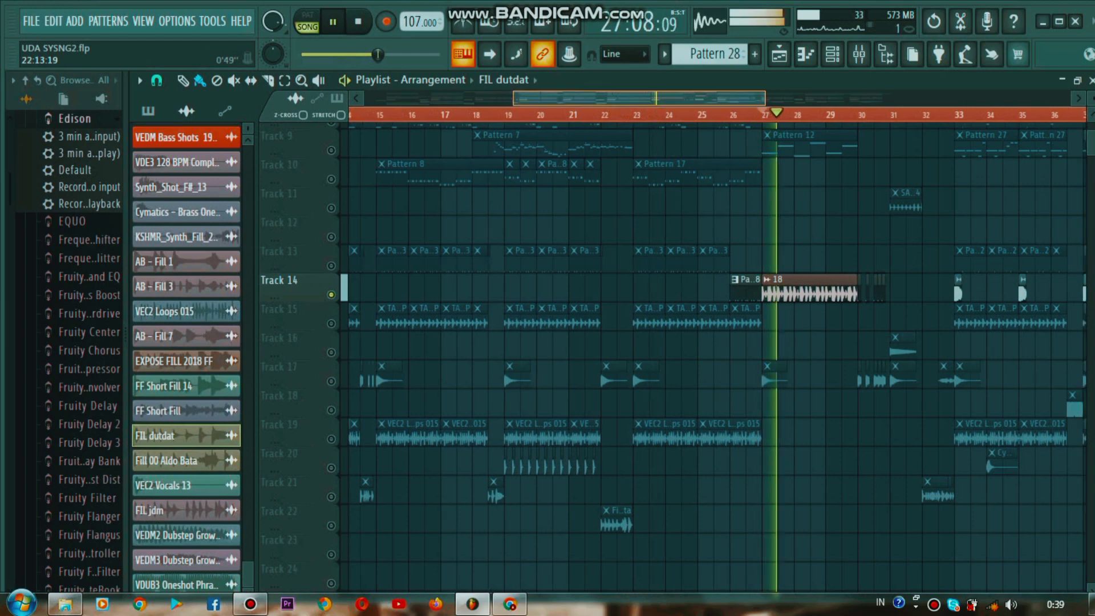
Step: Inspect the sample settings of the 18 clip on Track 14 and close them
click(622, 285)
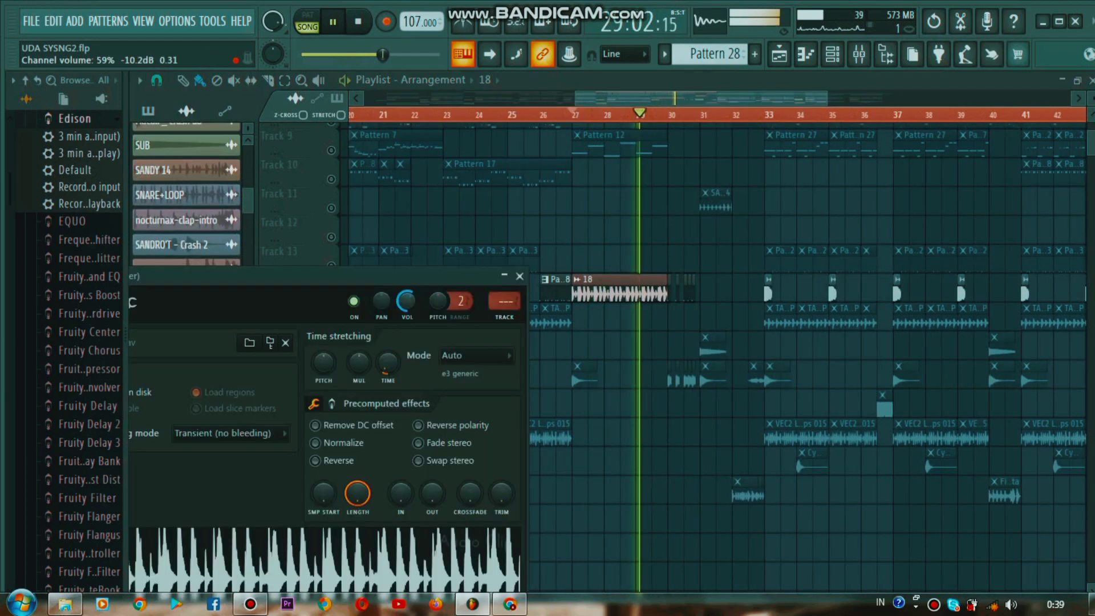
click(344, 287)
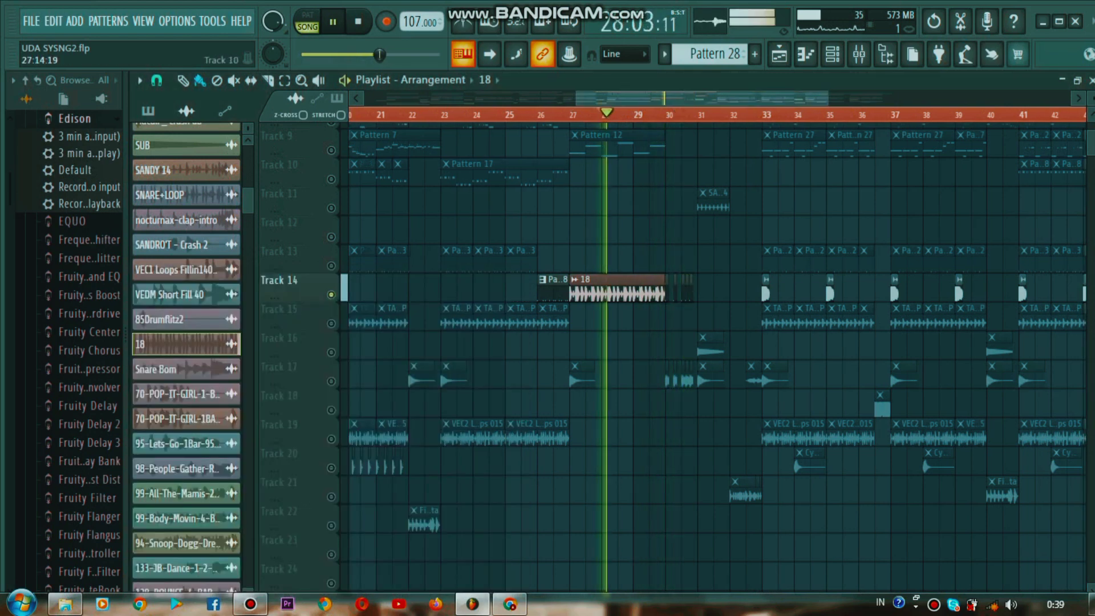
Step: Unmute Tracks 7 and 10 alongside Track 14 and play them together from bar 22
scroll(571, 343, up, 3)
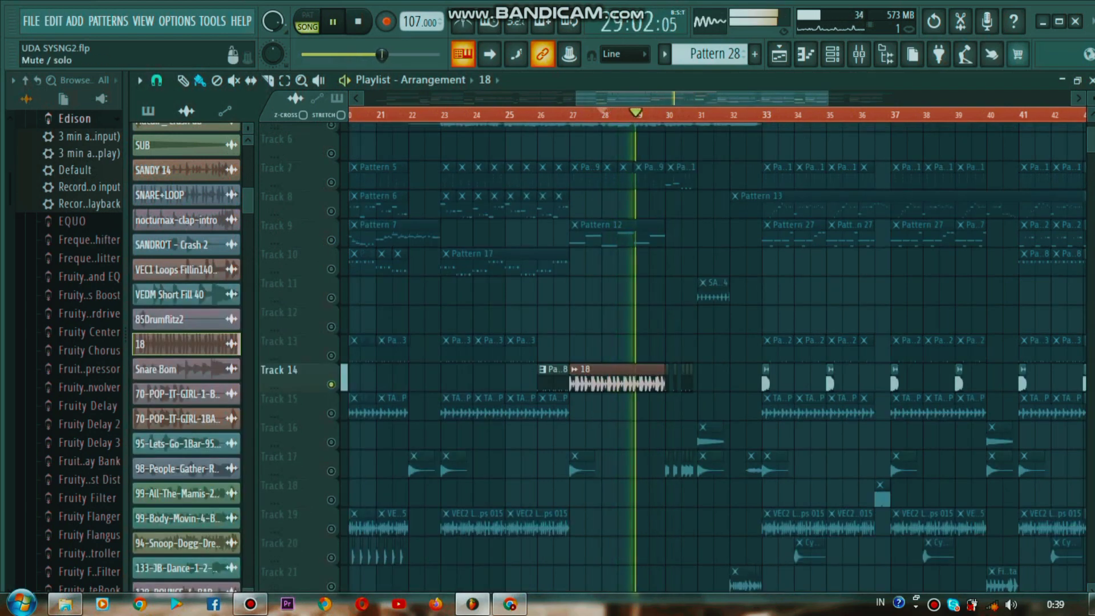
click(331, 182)
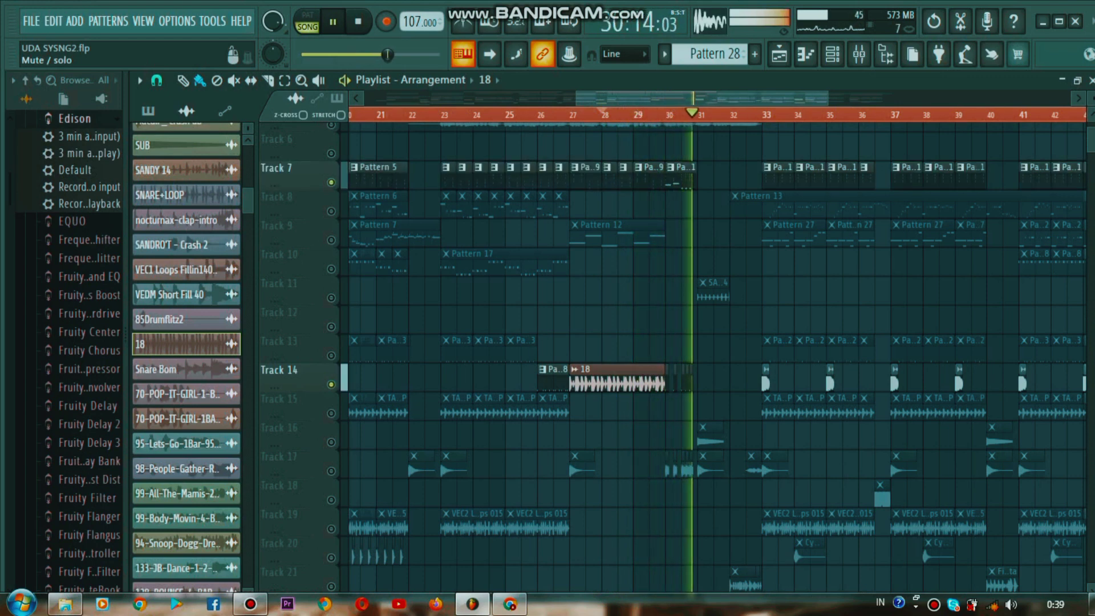
click(419, 114)
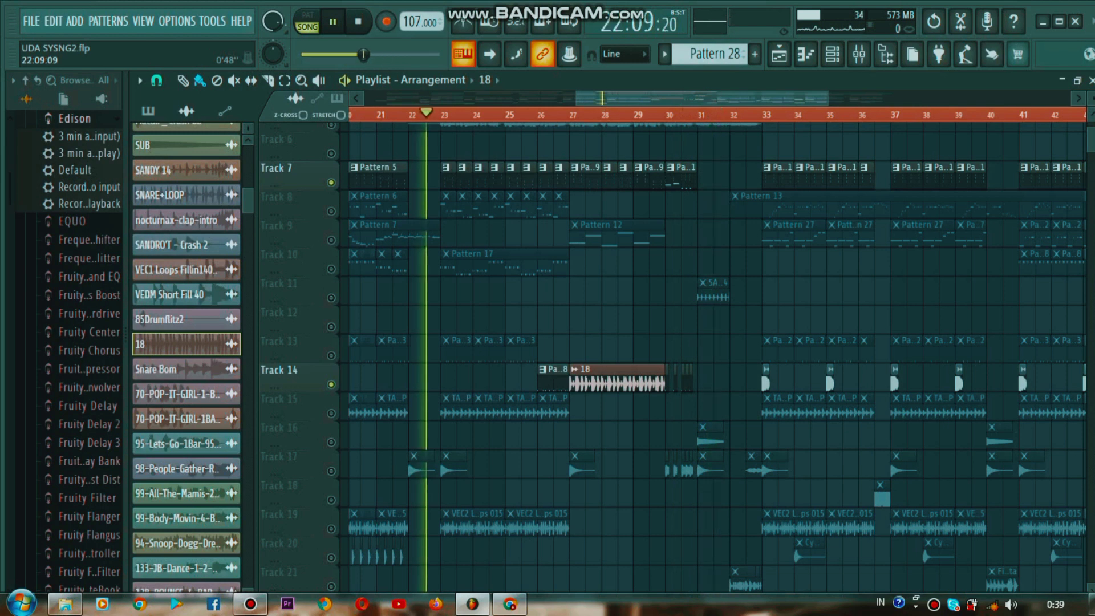
click(330, 269)
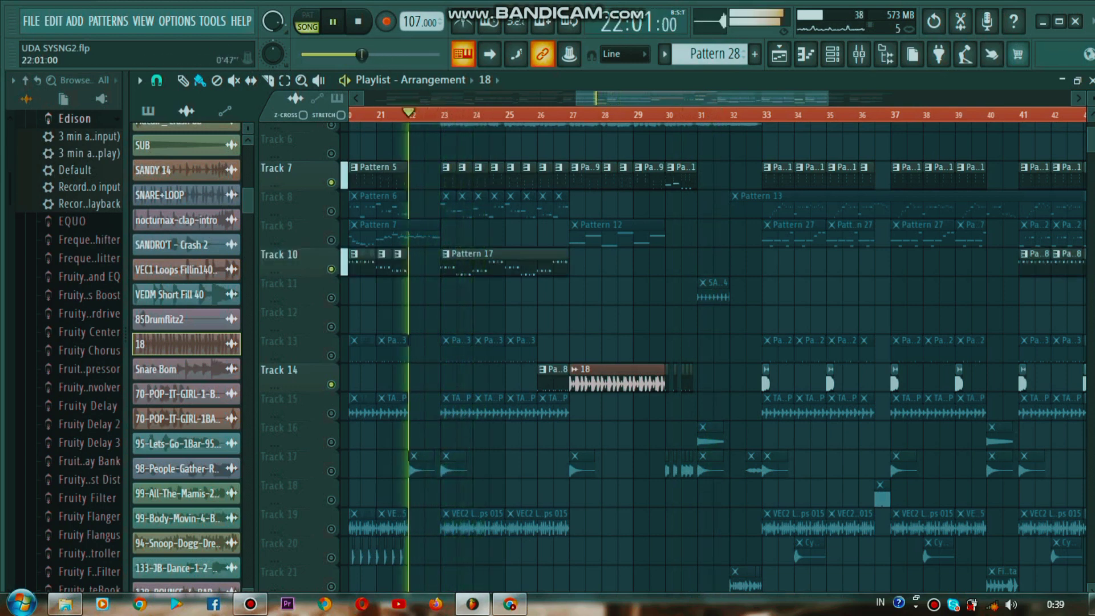
click(411, 114)
Step: Unmute Tracks 13, 15 and 19 to layer them into the running playback
scroll(331, 228, down, 5)
click(331, 220)
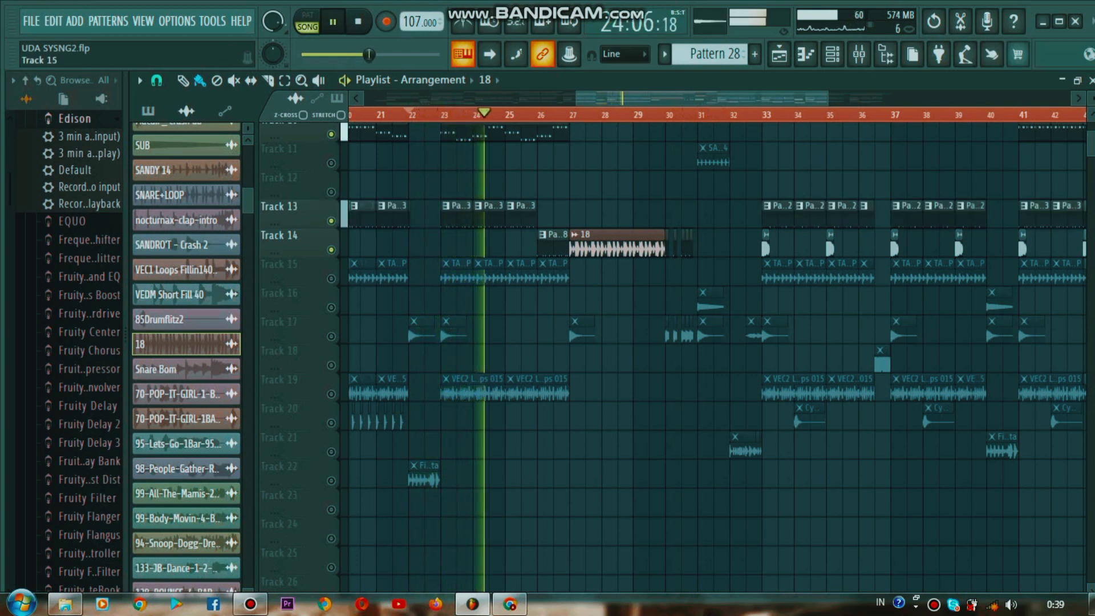
click(331, 278)
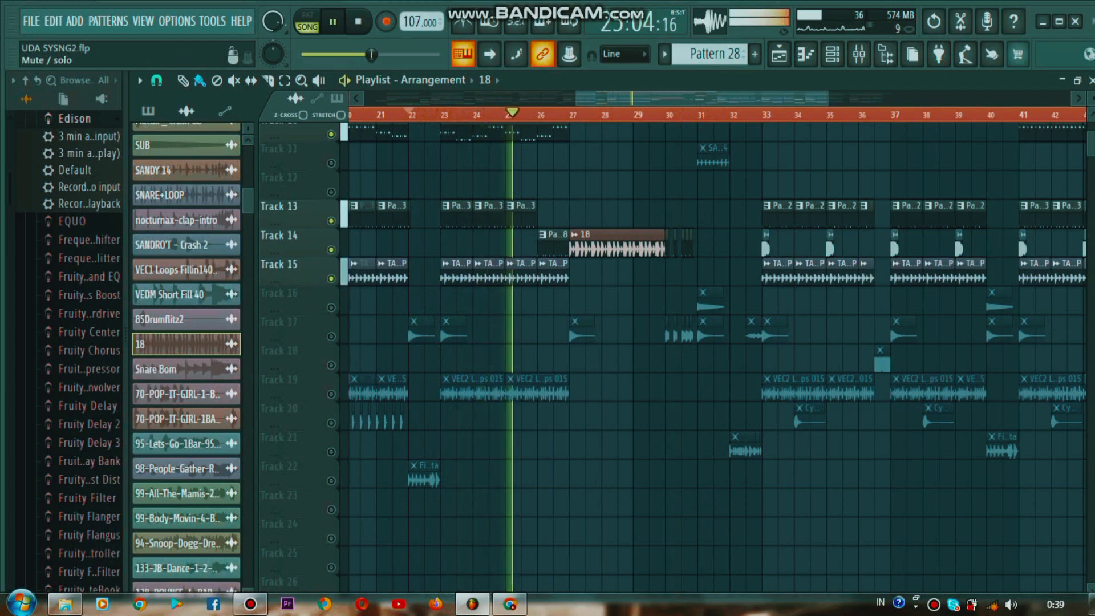
click(330, 394)
Step: Inspect the TAMBORINE LOOP sample's settings and close them
scroll(186, 342, up, 2)
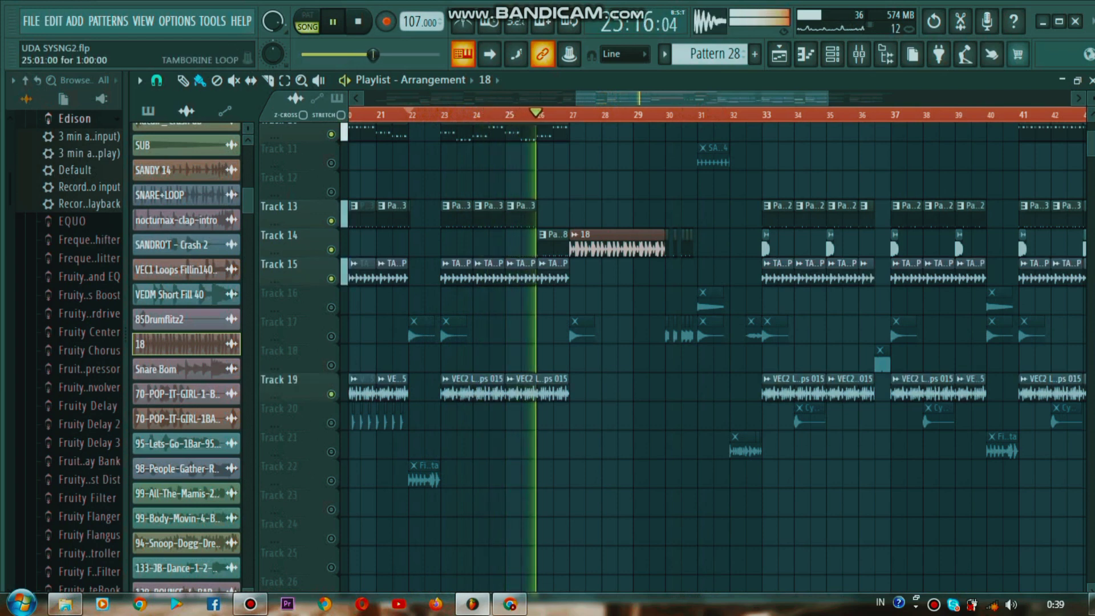
click(171, 186)
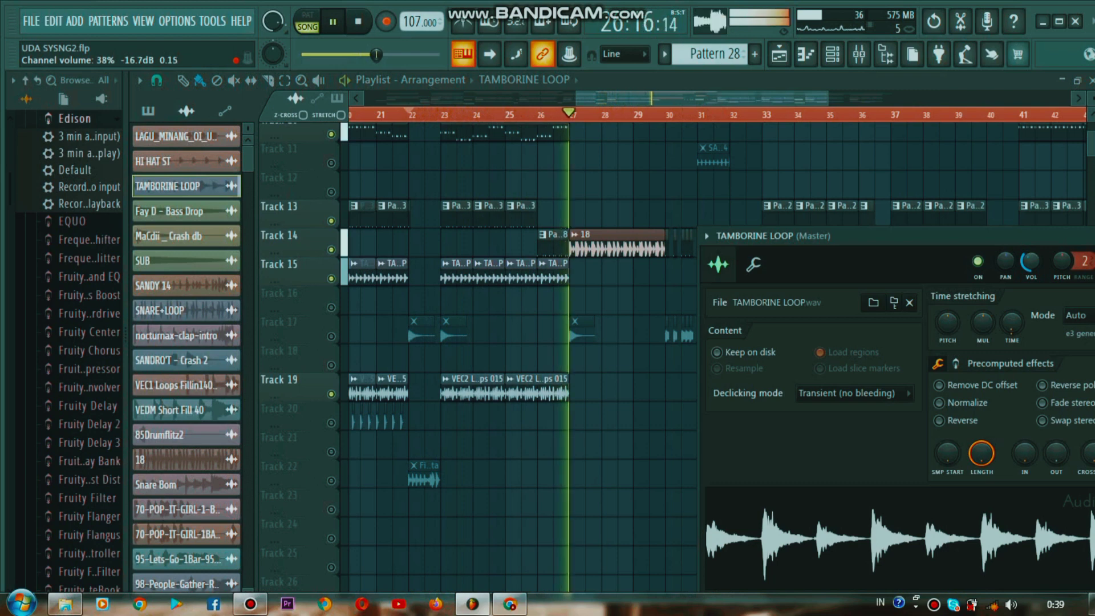
key(Escape)
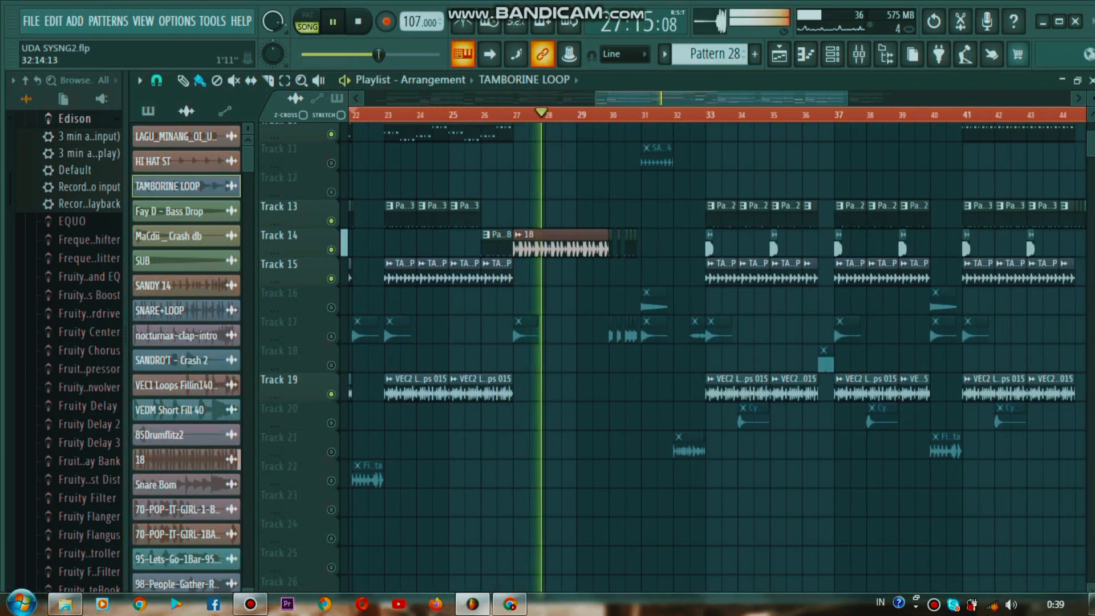
Step: Unmute Tracks 8, 9, 16, 17, 18, 20 and 21 while the song keeps playing
scroll(674, 359, up, 5)
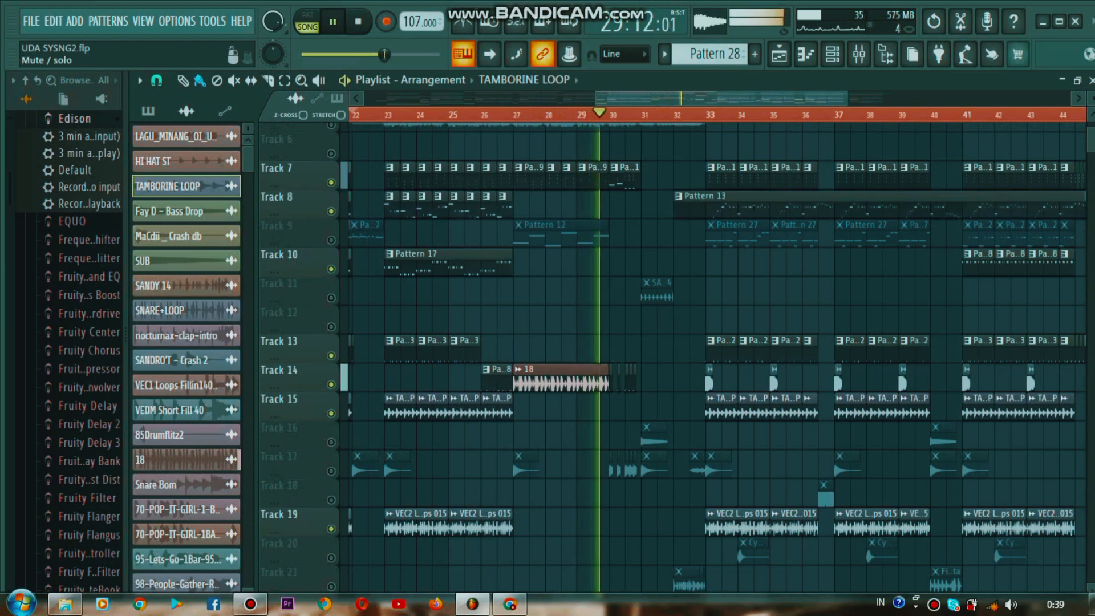
scroll(713, 359, down, 3)
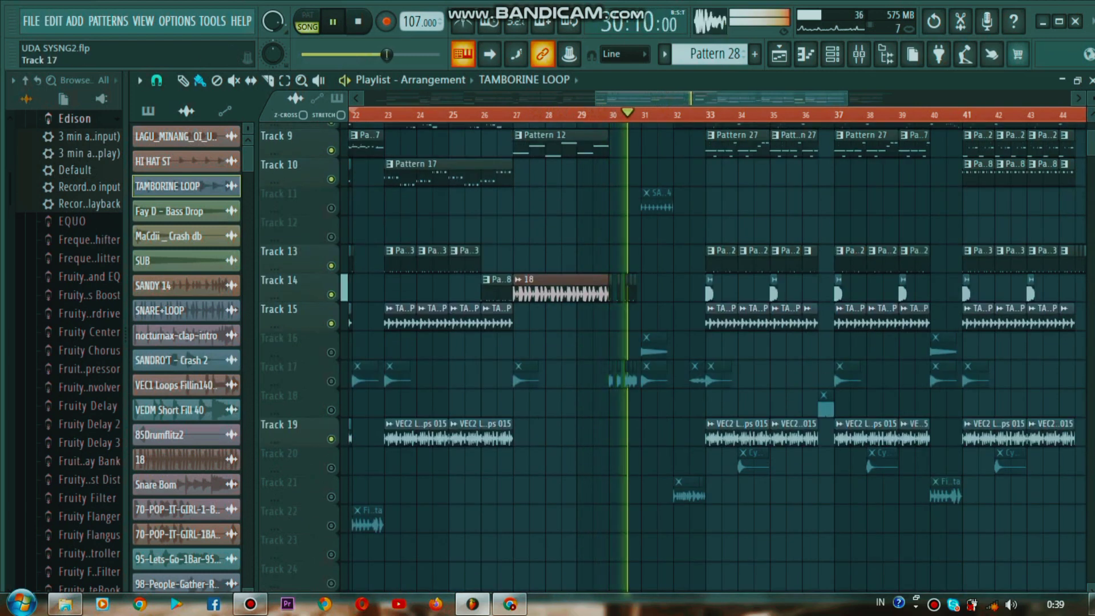
click(330, 381)
click(331, 353)
scroll(331, 399, down, 3)
click(331, 407)
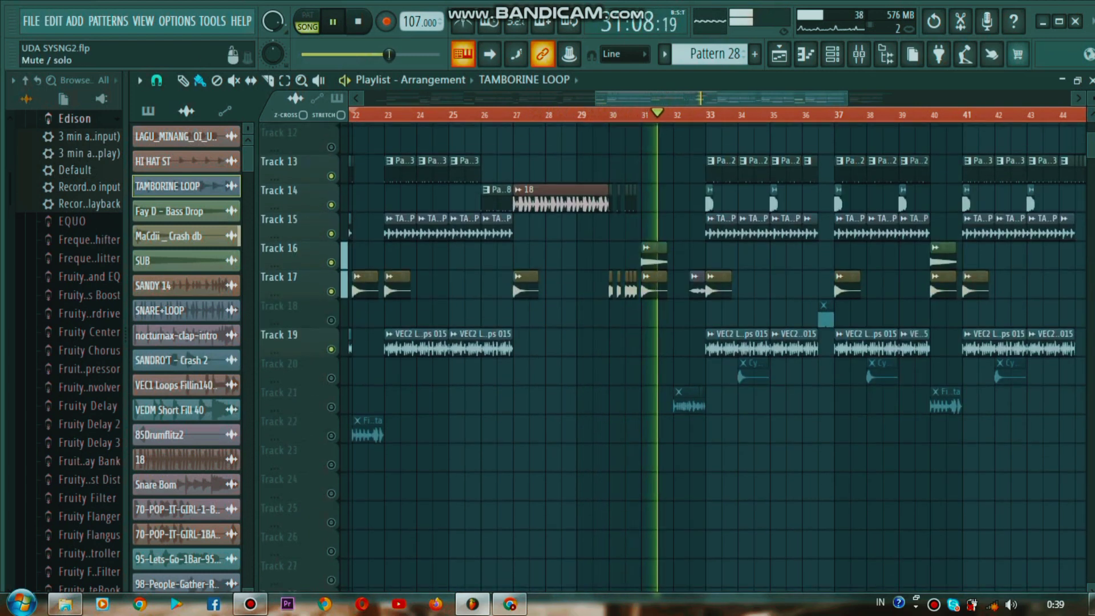
click(331, 378)
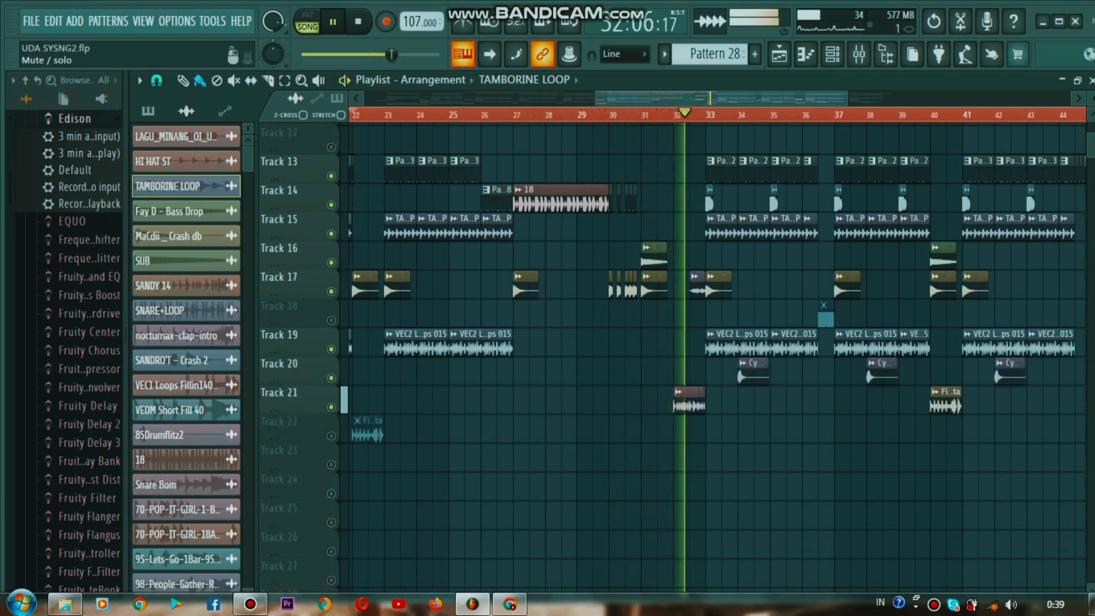
click(331, 320)
Step: Review the layered tracks during playback and pause the song in bar 37
scroll(516, 391, up, 5)
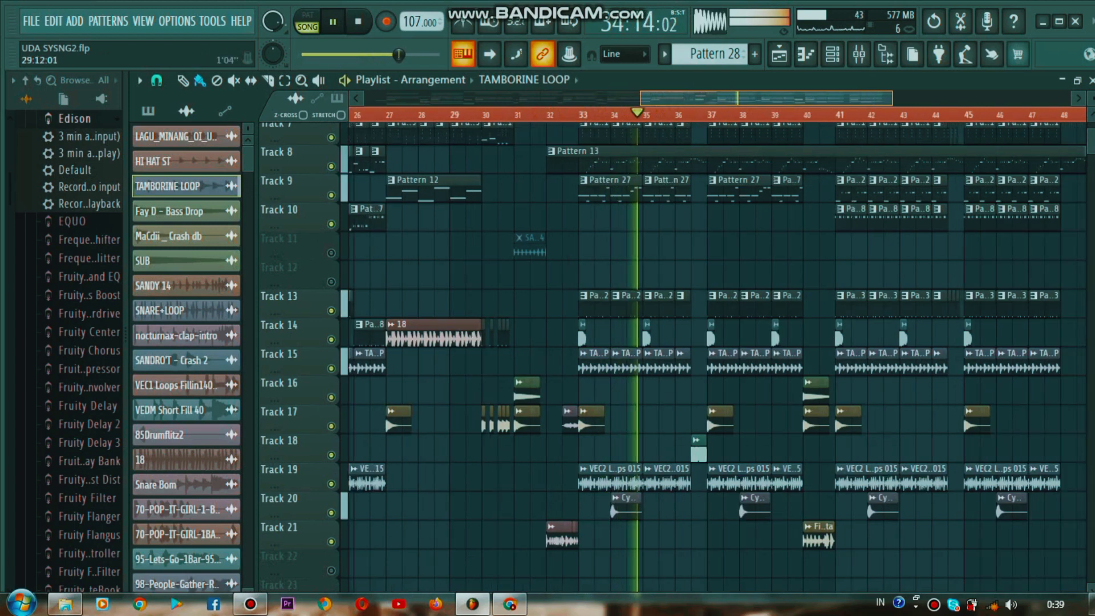
scroll(279, 354, up, 3)
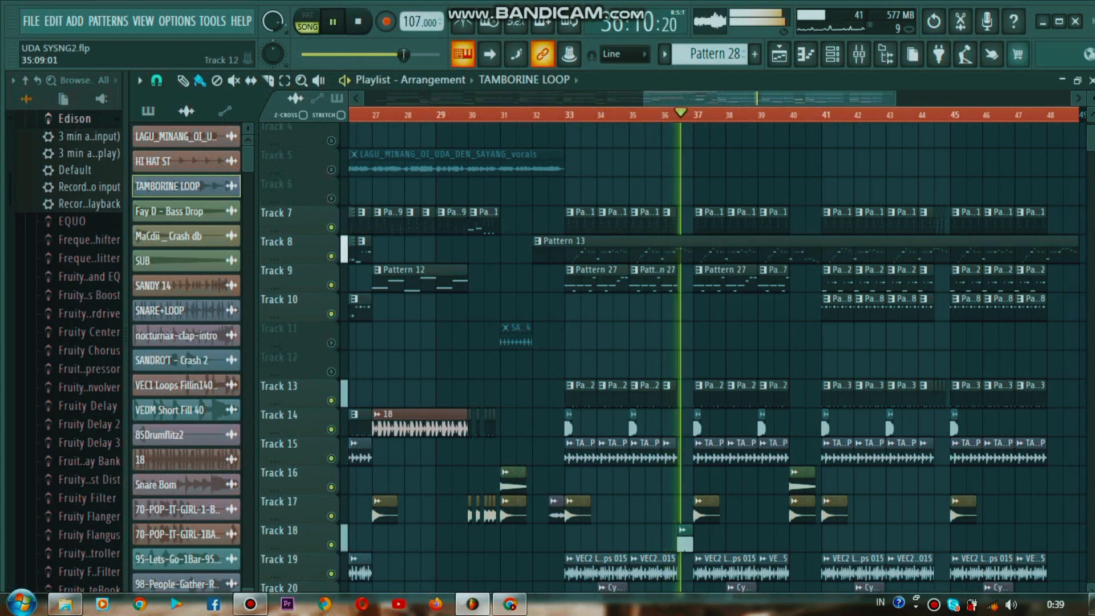
key(space)
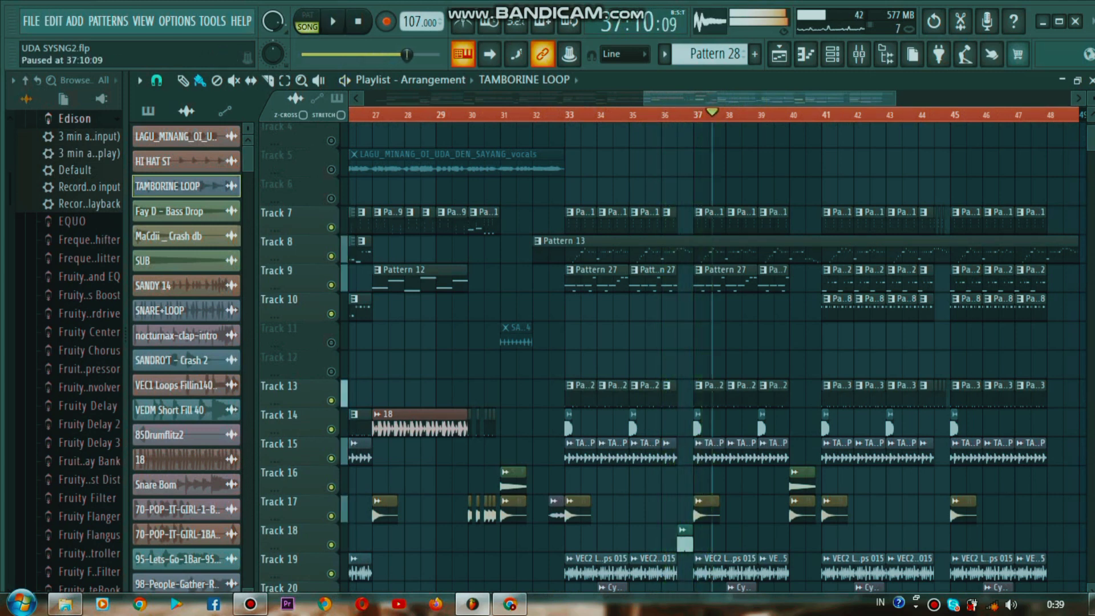
Step: Solo Track 14 and play its short clips from bar 33
scroll(419, 288, down, 5)
right_click(331, 295)
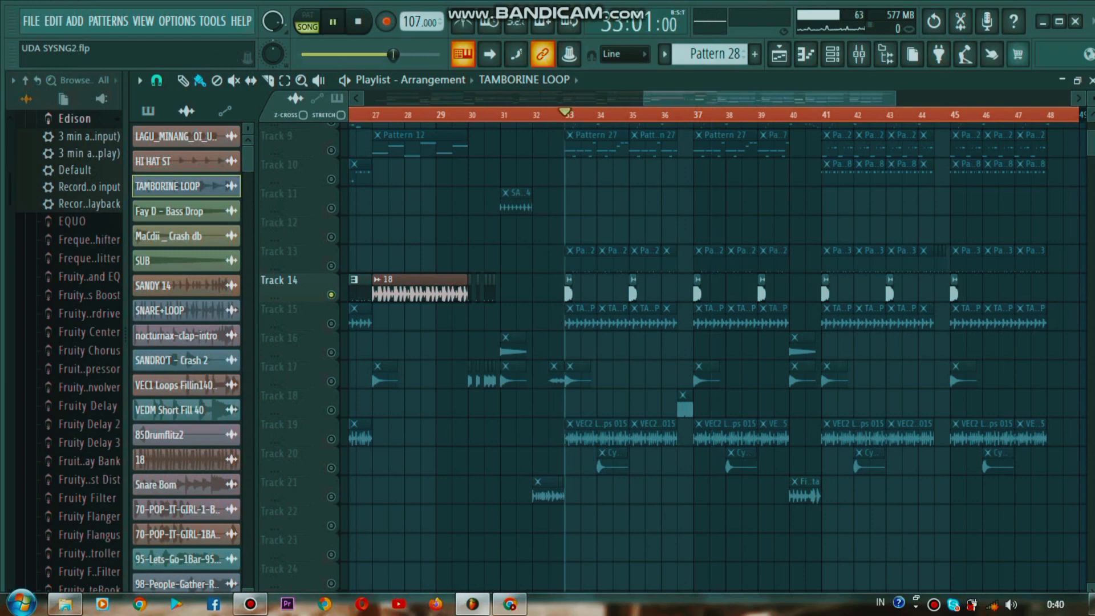
Step: Unmute Track 18 and play its clip from about bar 36, adding Tracks 21 and 20 to the playback
scroll(331, 295, down, 2)
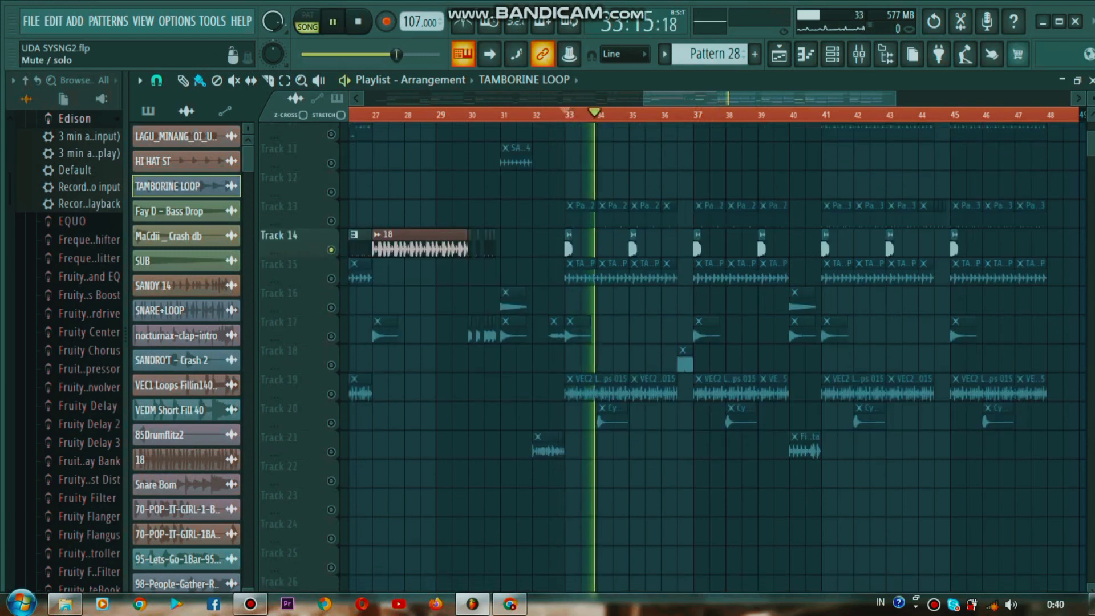
click(331, 365)
click(661, 115)
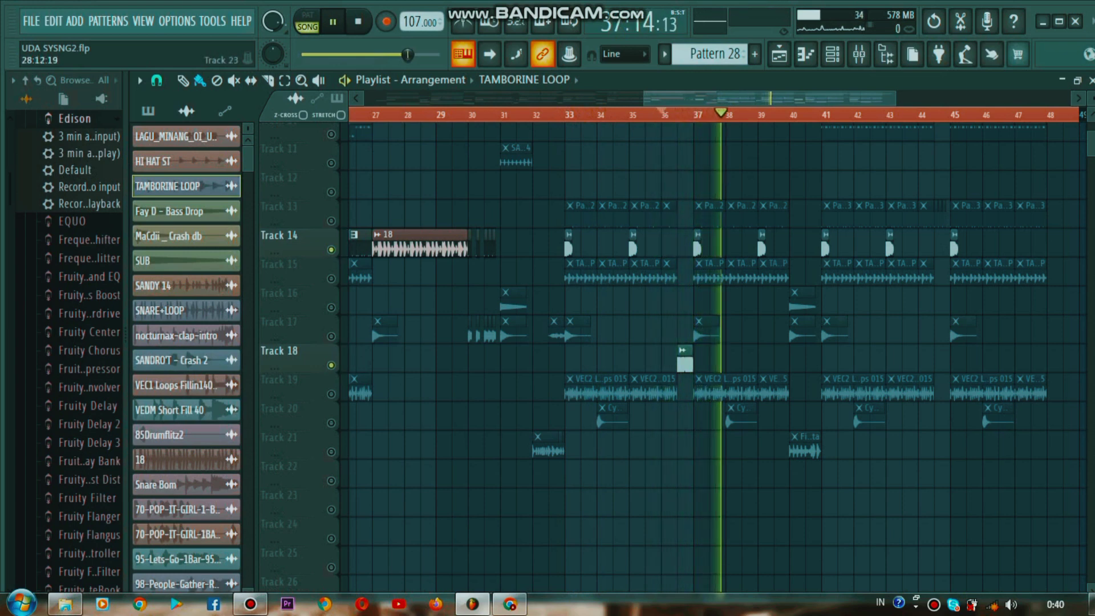
click(330, 452)
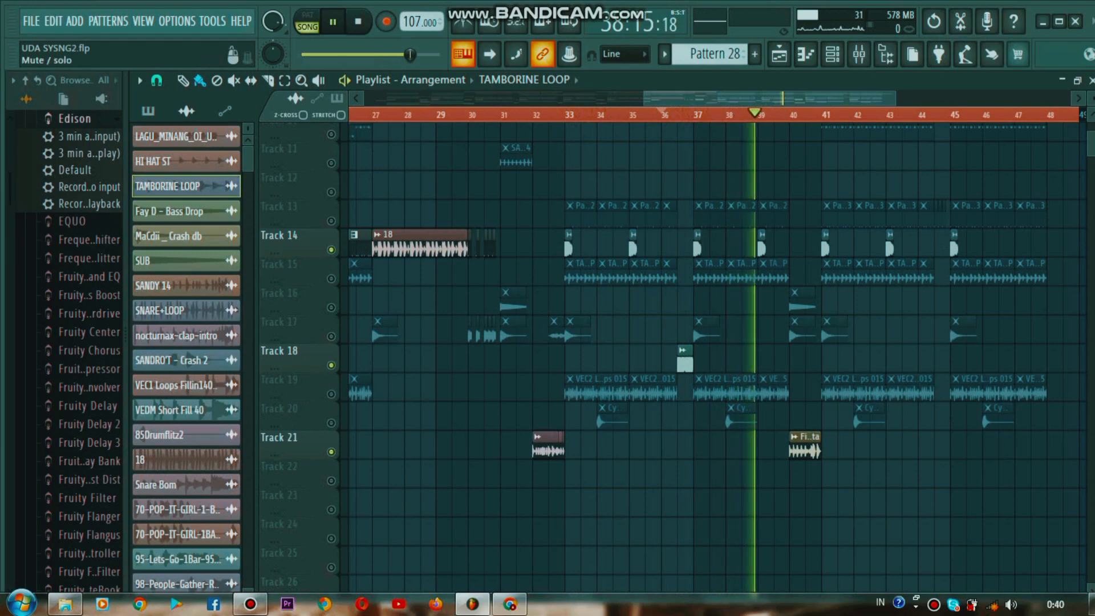
click(331, 422)
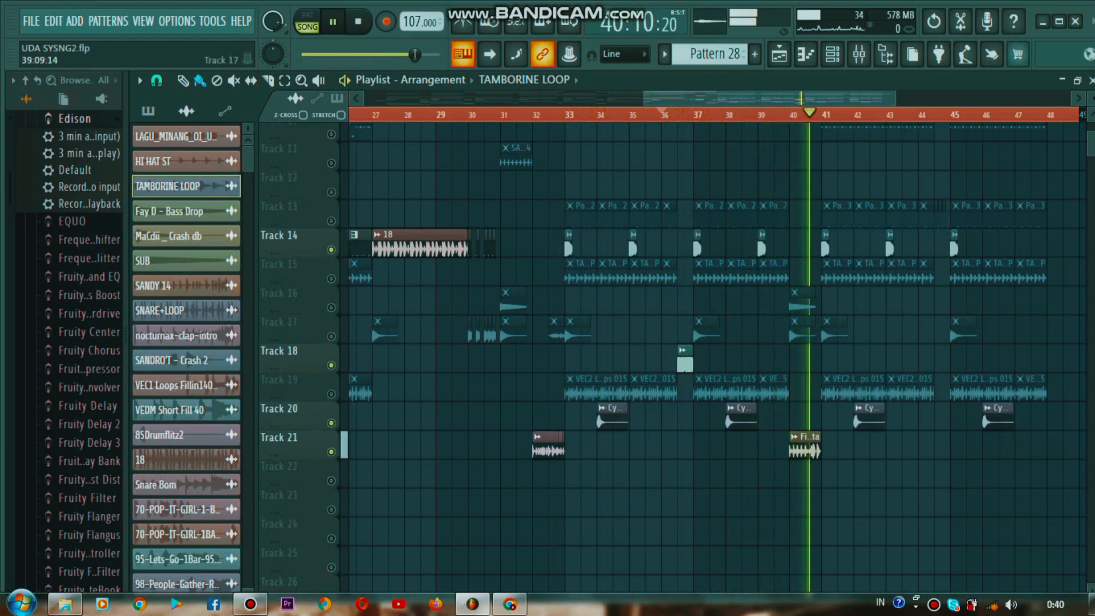
Step: Unmute all the remaining arrangement tracks, play them together through bar 44, and stop the song
scroll(673, 354, up, 3)
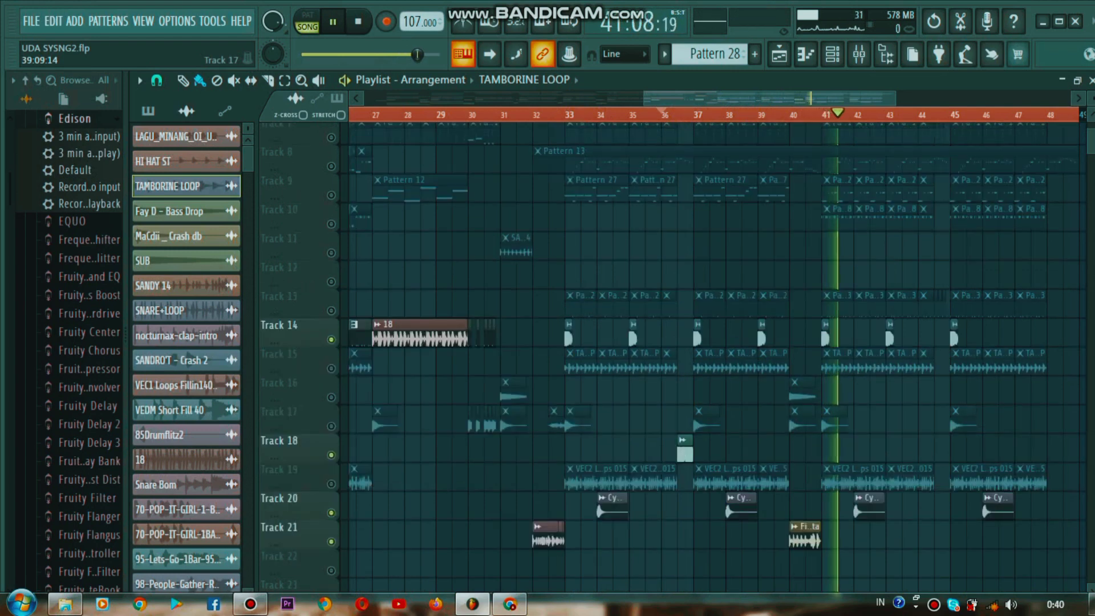
drag(331, 166, 331, 571)
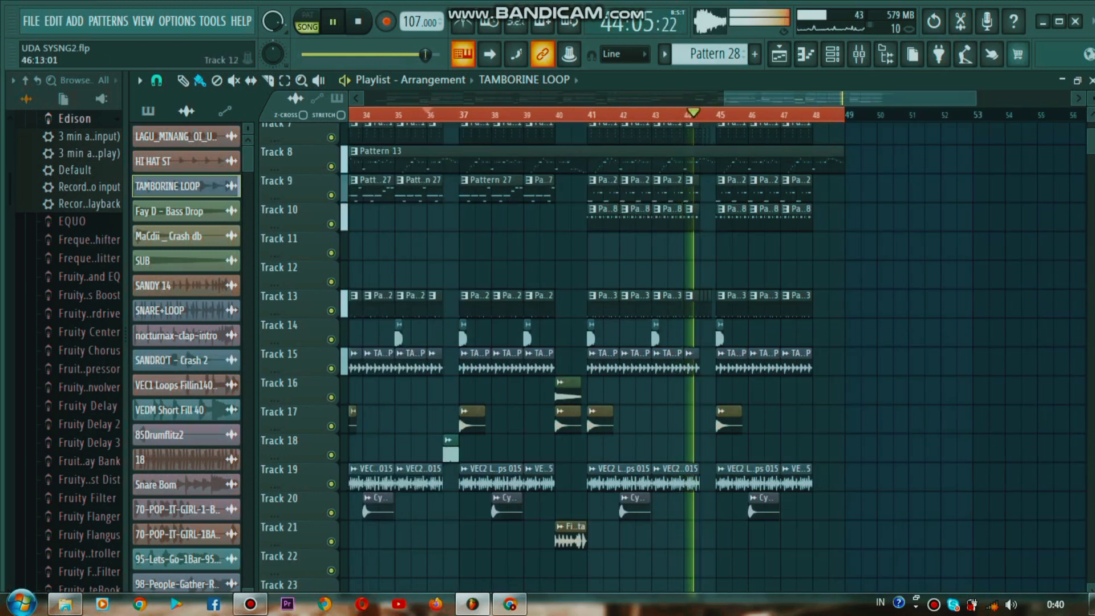
scroll(280, 402, up, 5)
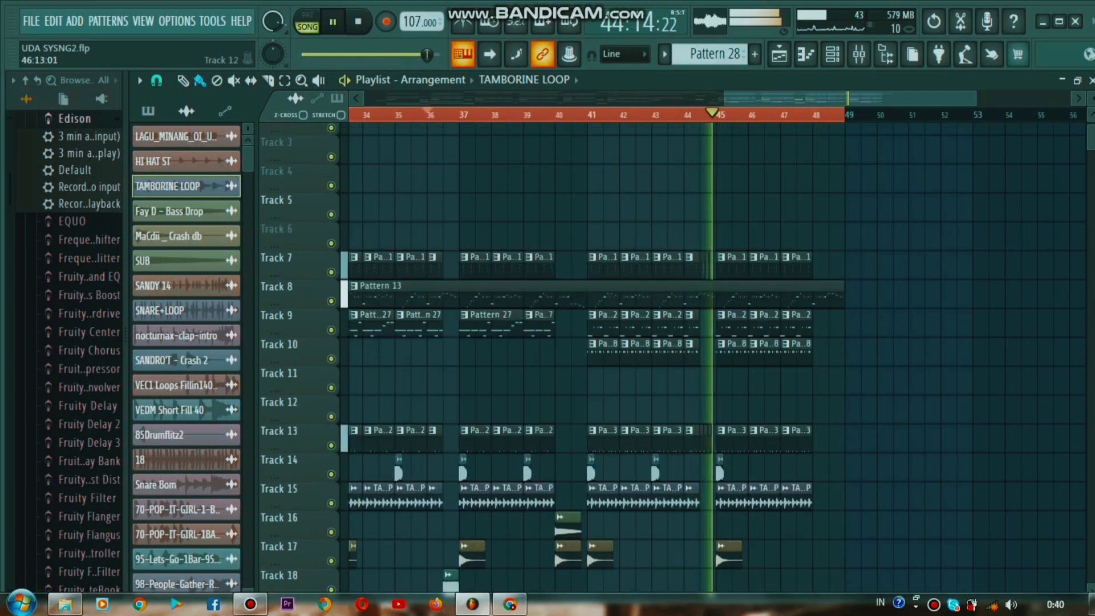
key(space)
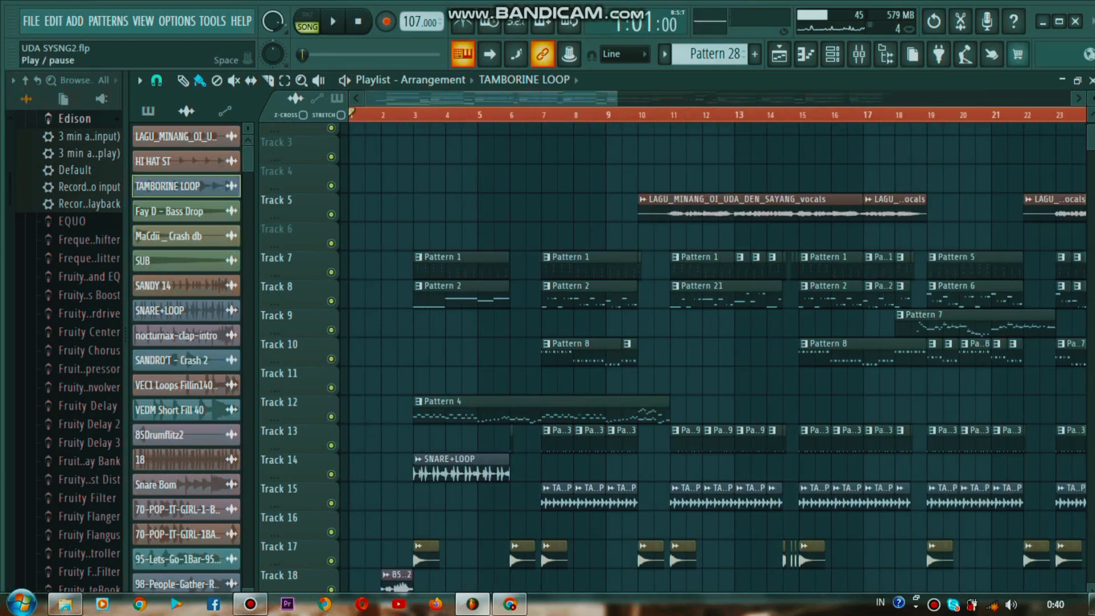
Step: Play the whole arrangement from bar 3, following its tracks in the playlist, and pause in bar 21
click(414, 114)
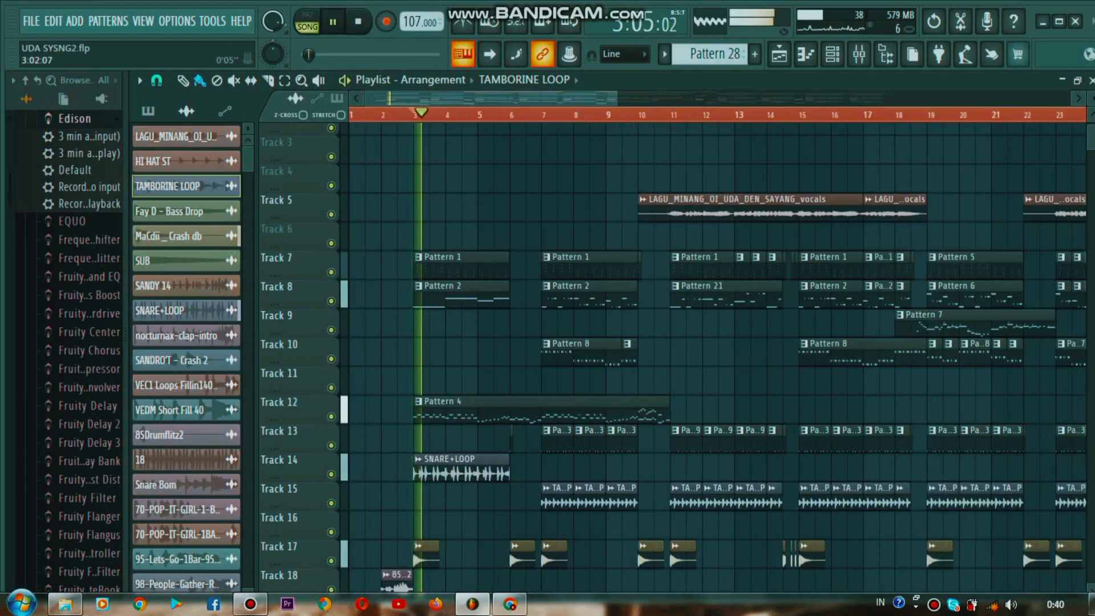
scroll(713, 354, down, 3)
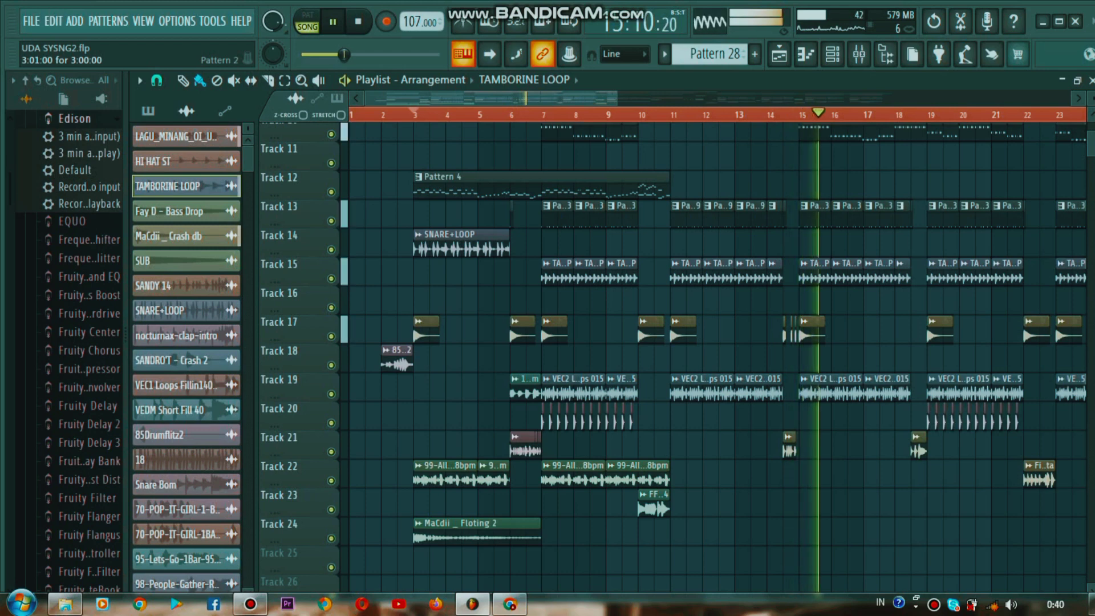
scroll(717, 354, up, 3)
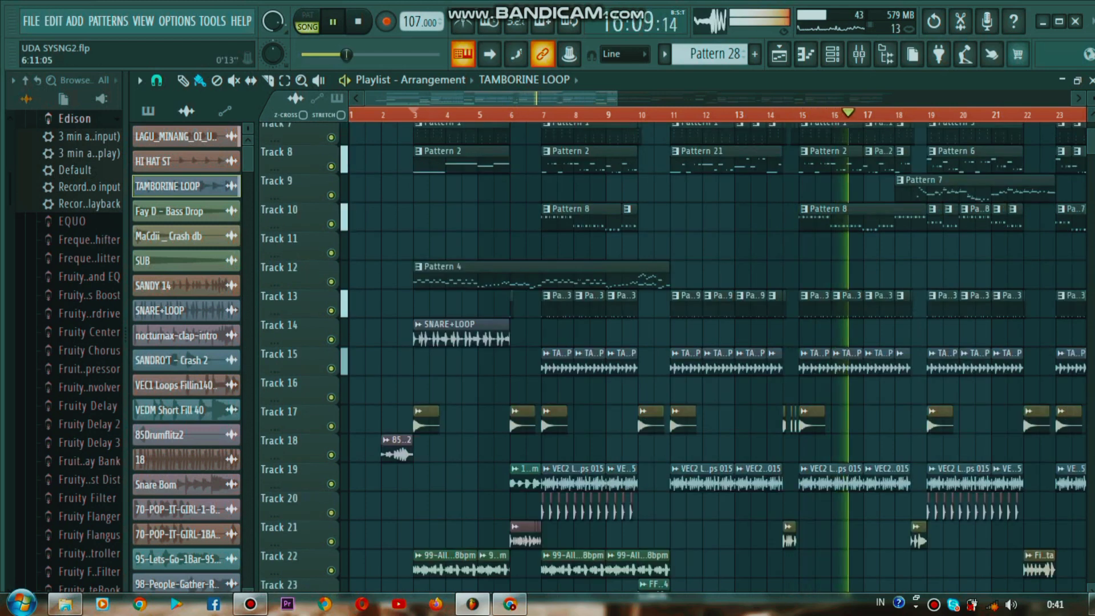
scroll(717, 354, right, 1)
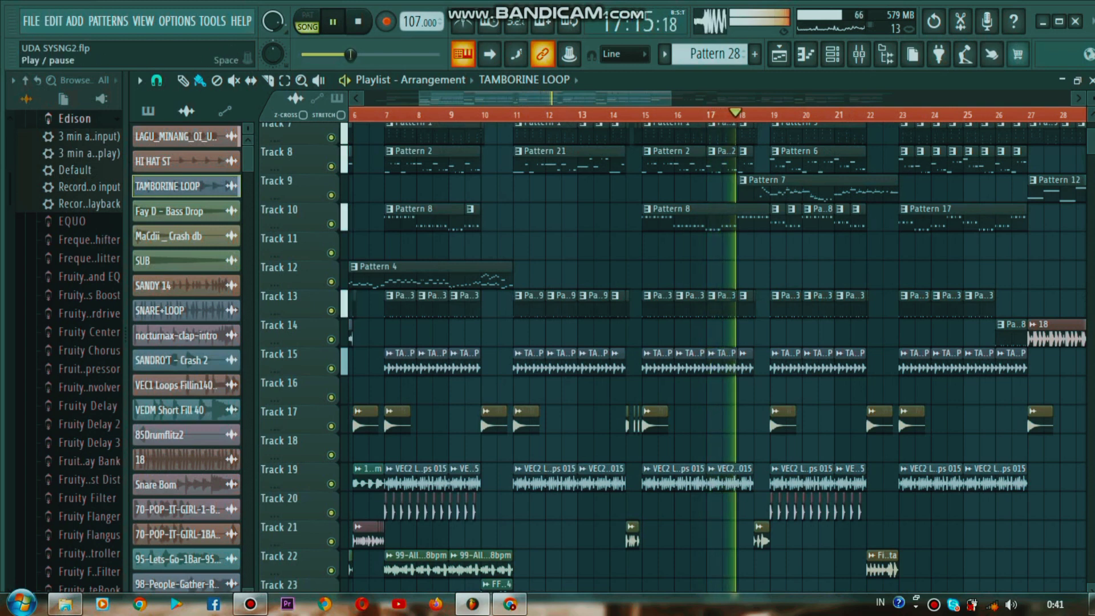
scroll(718, 354, up, 3)
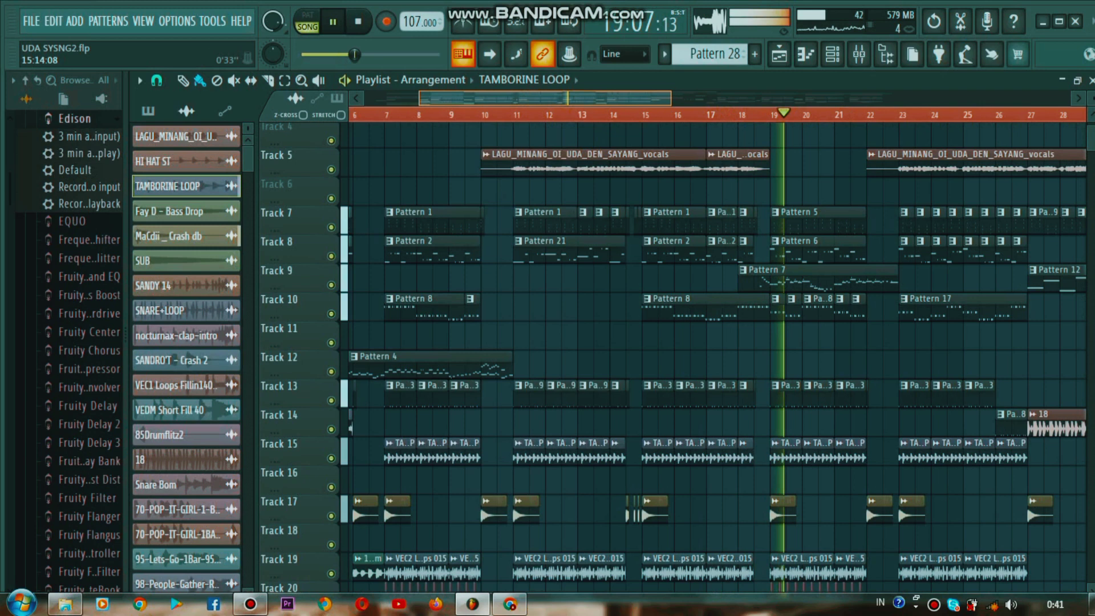
scroll(718, 354, right, 3)
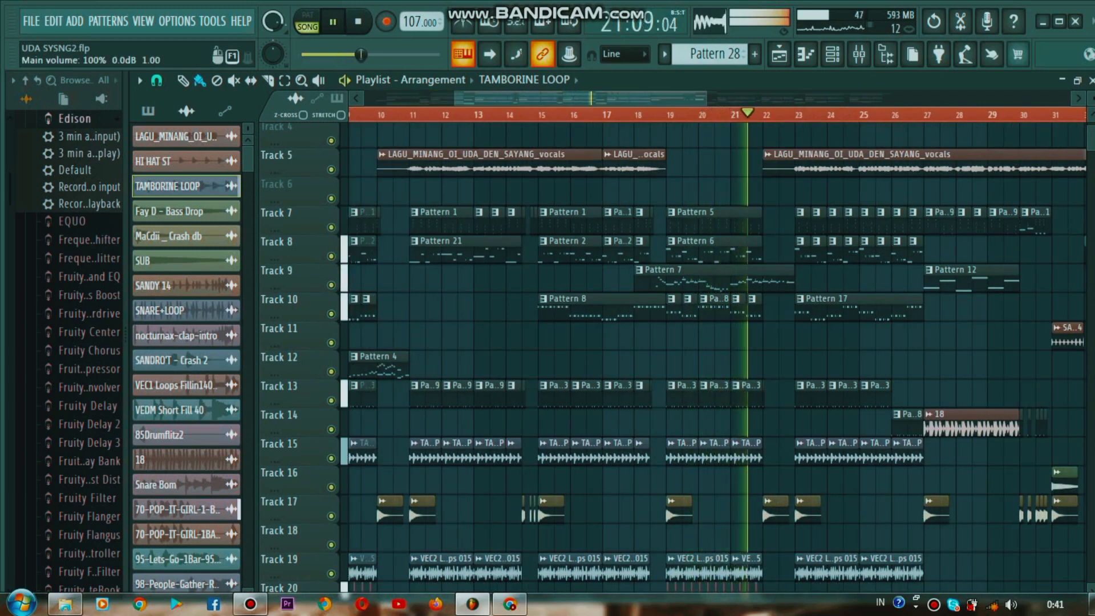
key(space)
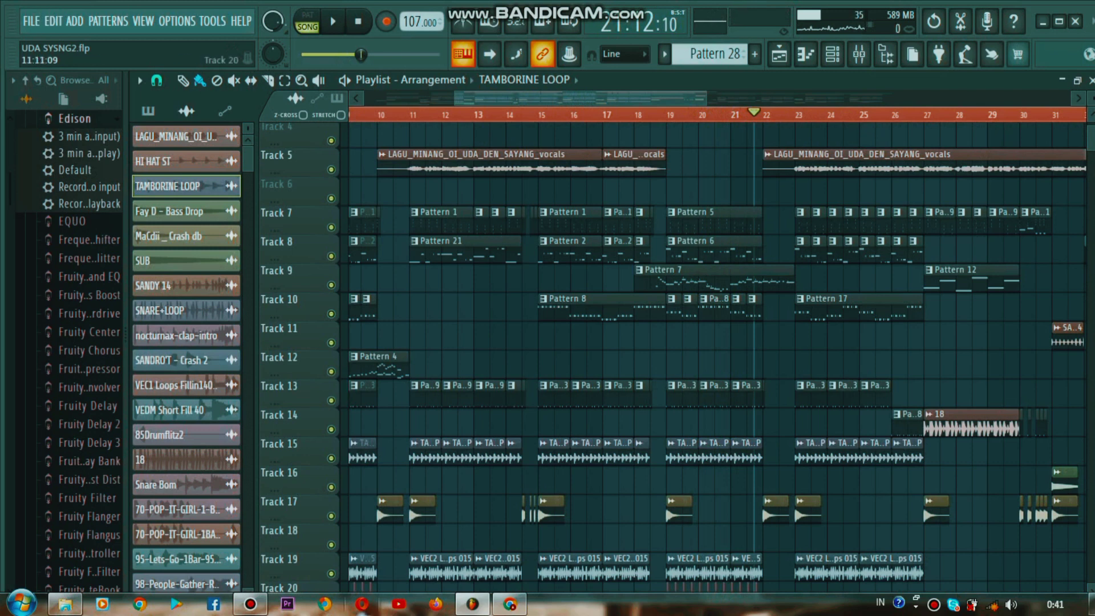